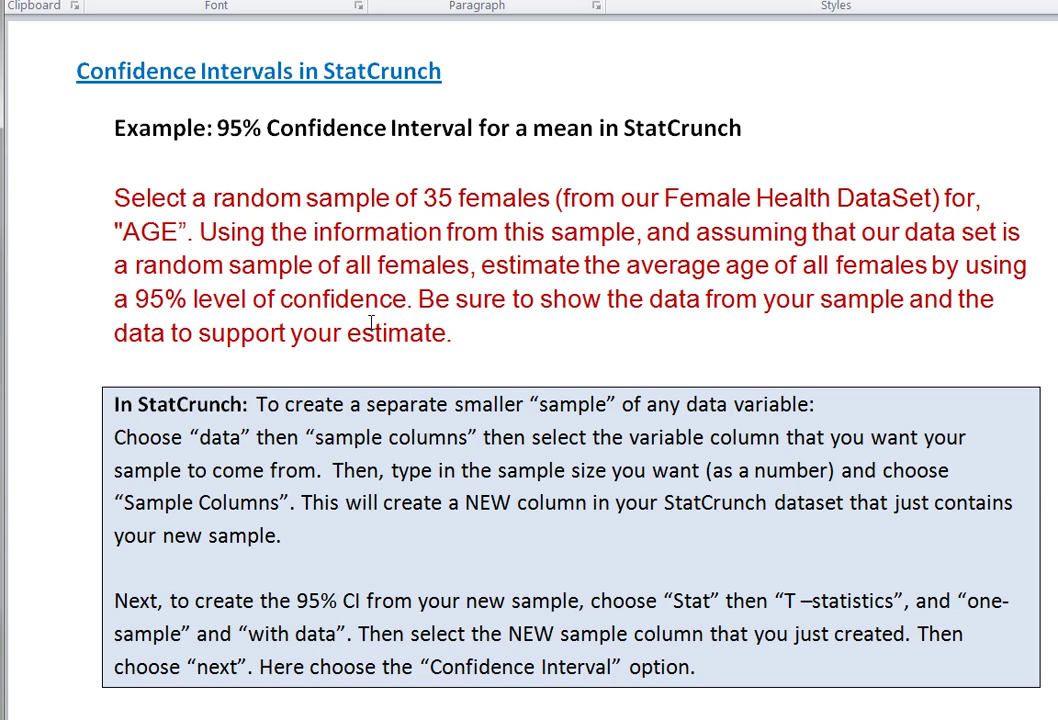
Open StatCrunch's Data menu for the FHEALTH dataset.
{"action": "left_click", "coordinate": [454, 333]}
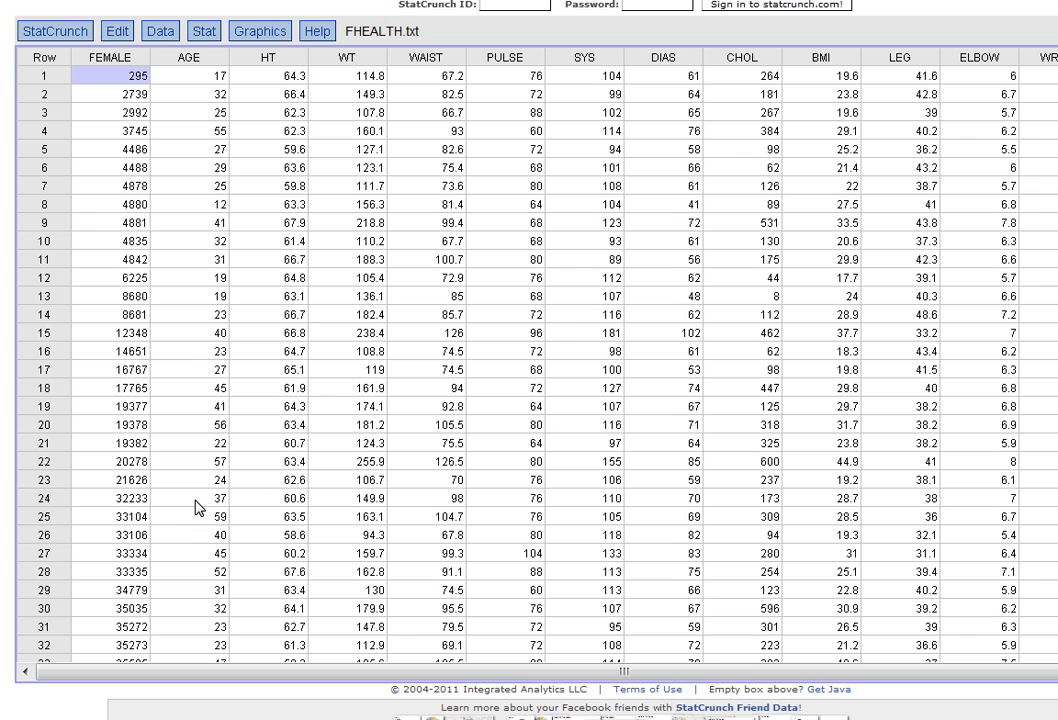
{"action": "left_click", "coordinate": [160, 33]}
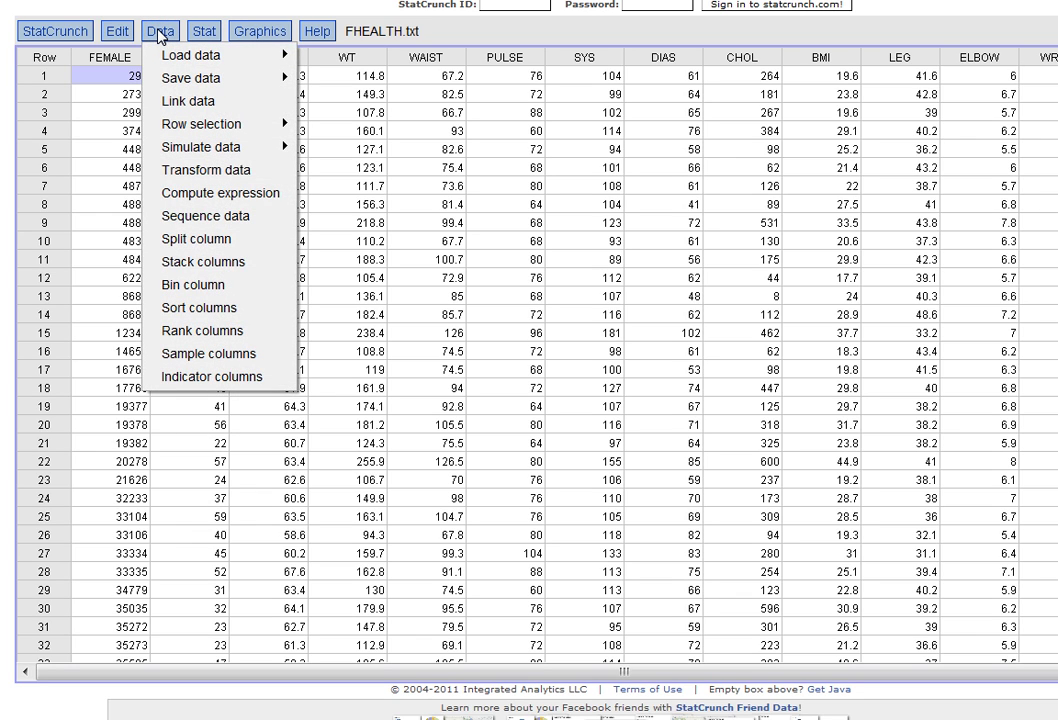
Randomly sample 35 values from the AGE column into a new Sample(AGE) column.
{"action": "left_click", "coordinate": [275, 362]}
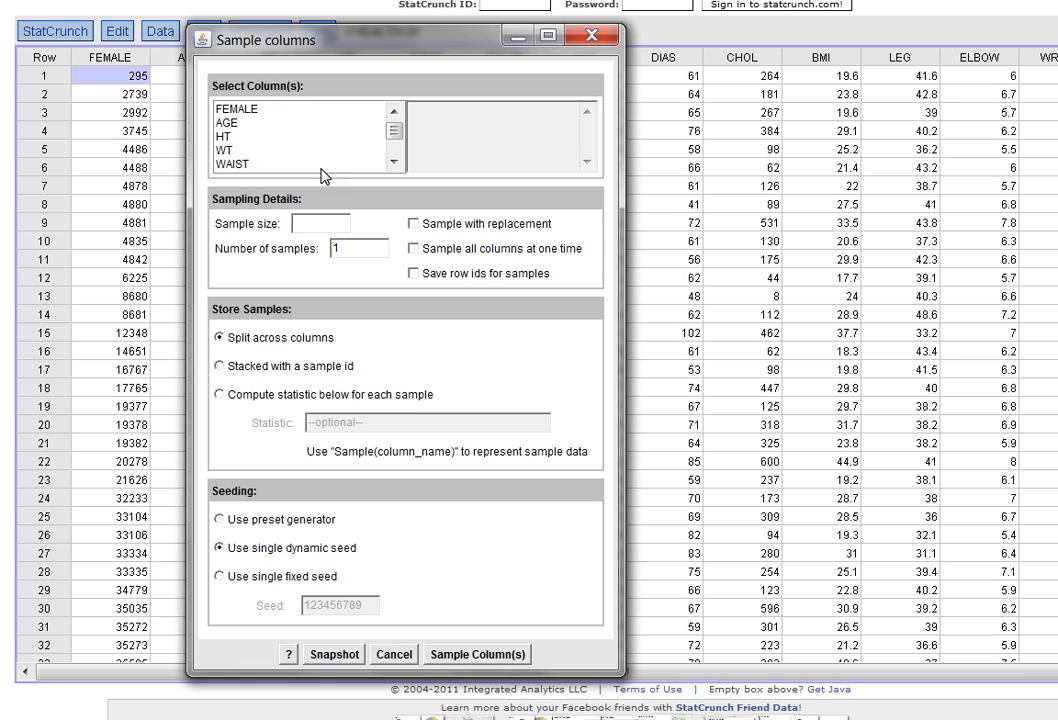
{"action": "left_click", "coordinate": [227, 124]}
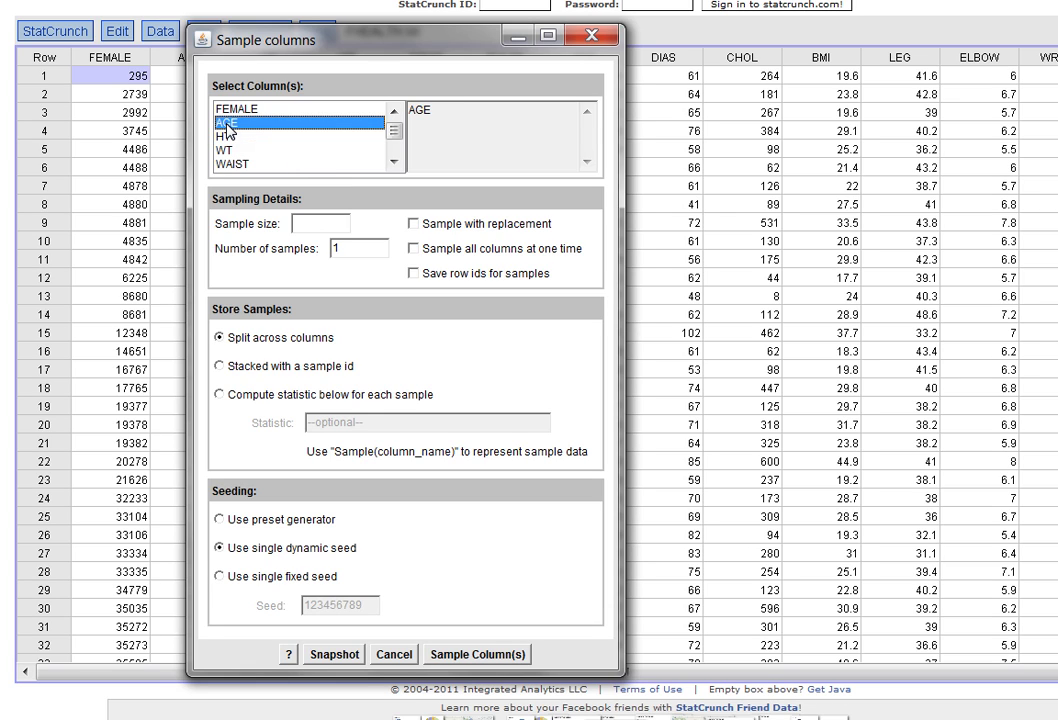
{"action": "left_click", "coordinate": [250, 223]}
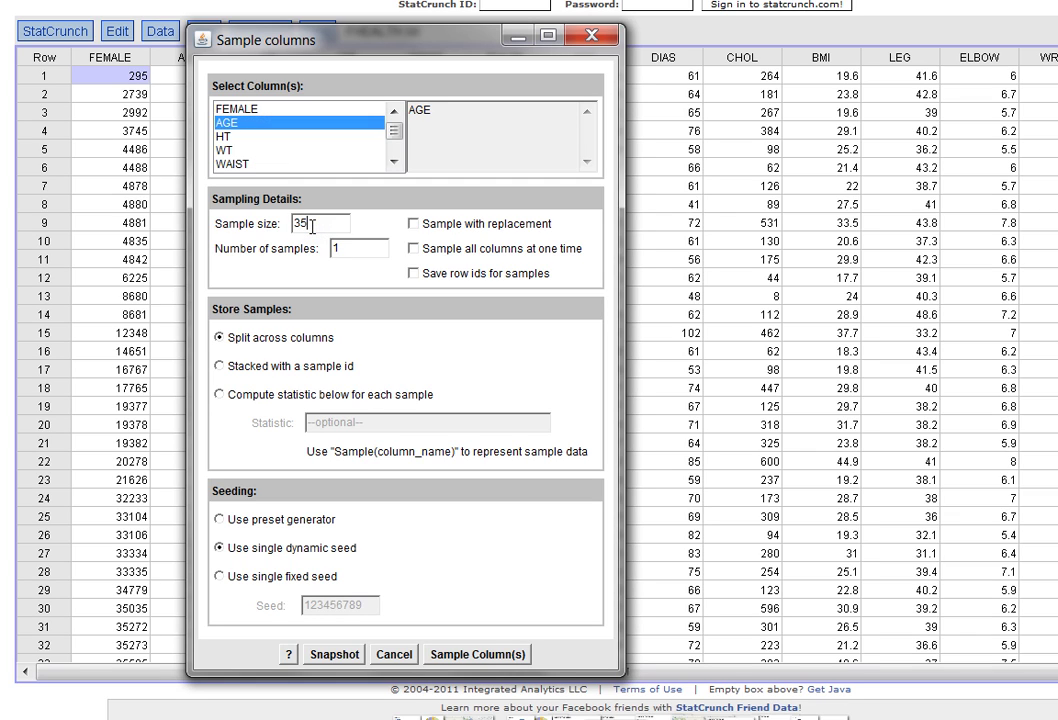
{"action": "left_click", "coordinate": [336, 252]}
{"action": "left_click", "coordinate": [478, 655]}
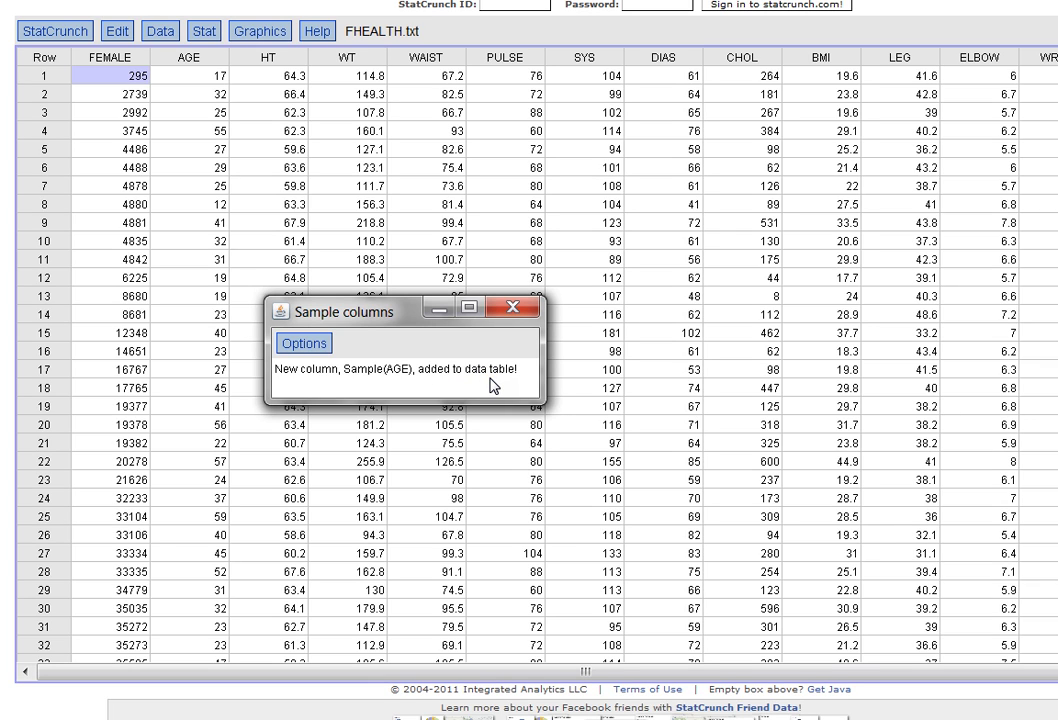
Dismiss the new-column message and scroll the FHEALTH table to view the Sample(AGE) column.
{"action": "left_click", "coordinate": [512, 307]}
{"action": "left_click_drag", "start_coordinate": [94, 670], "coordinate": [531, 670]}
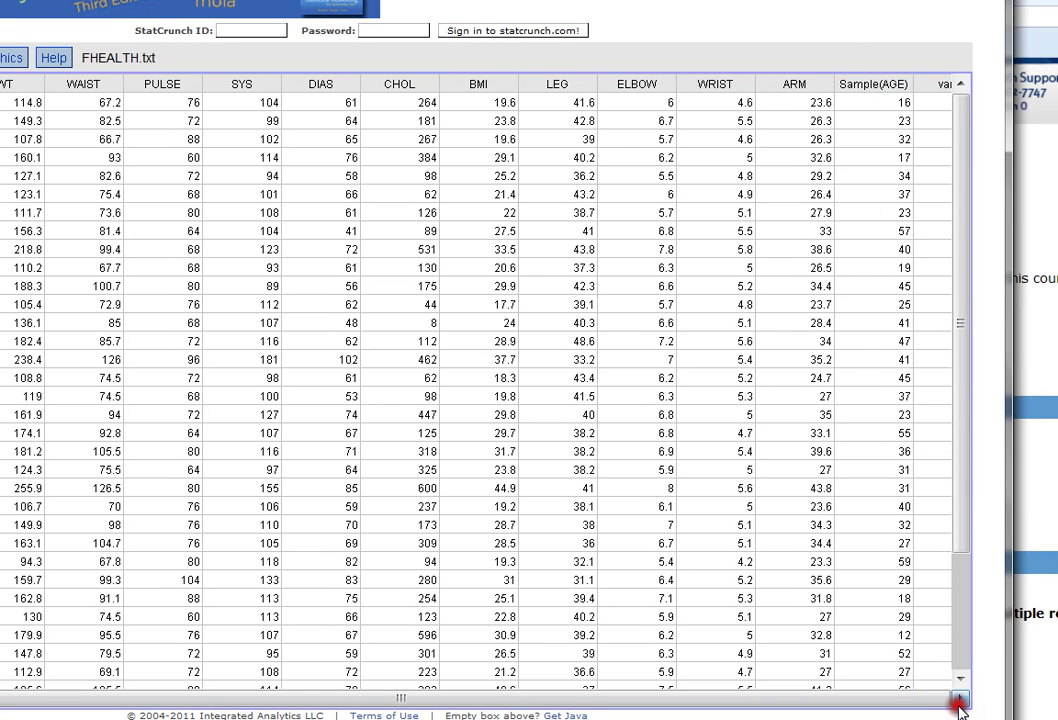
{"action": "left_click_drag", "start_coordinate": [780, 0], "coordinate": [490, 0]}
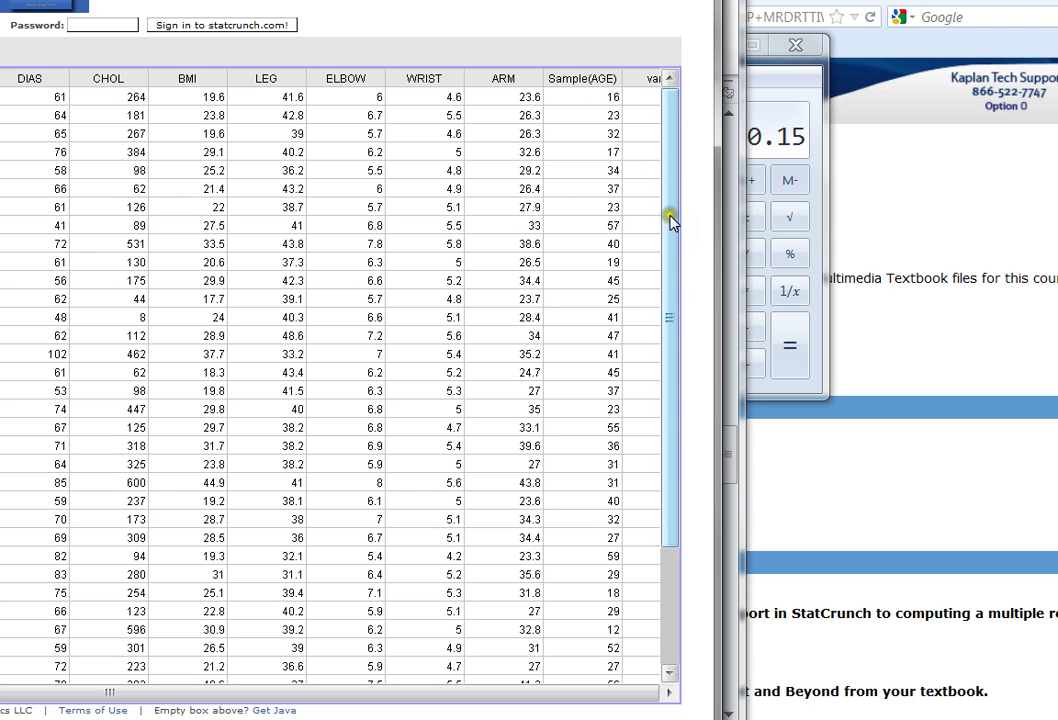
{"action": "left_click_drag", "start_coordinate": [670, 222], "coordinate": [678, 480]}
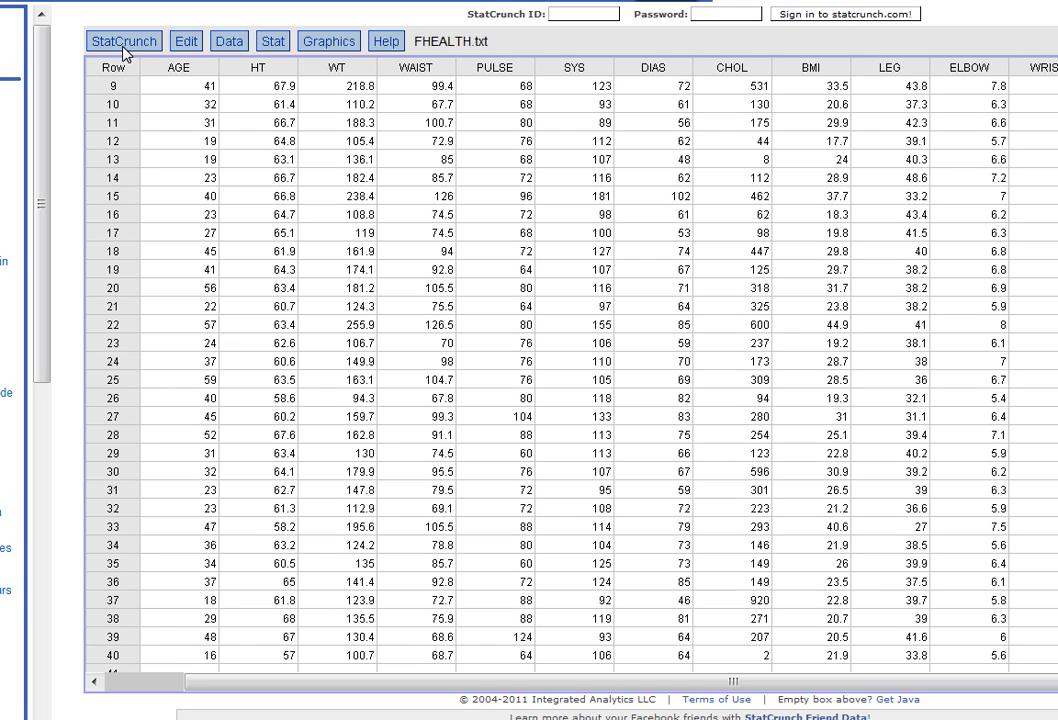
Open the One sample T statistics with data dialog from Stat > T statistics.
{"action": "left_click", "coordinate": [272, 41]}
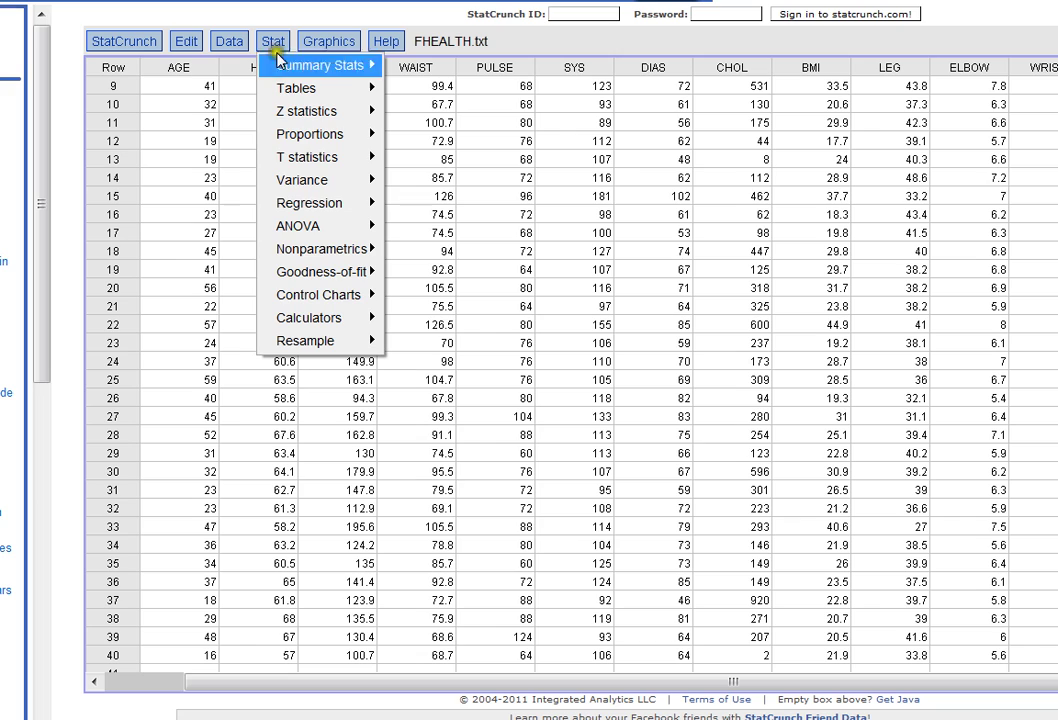
{"action": "mouse_move", "coordinate": [343, 168]}
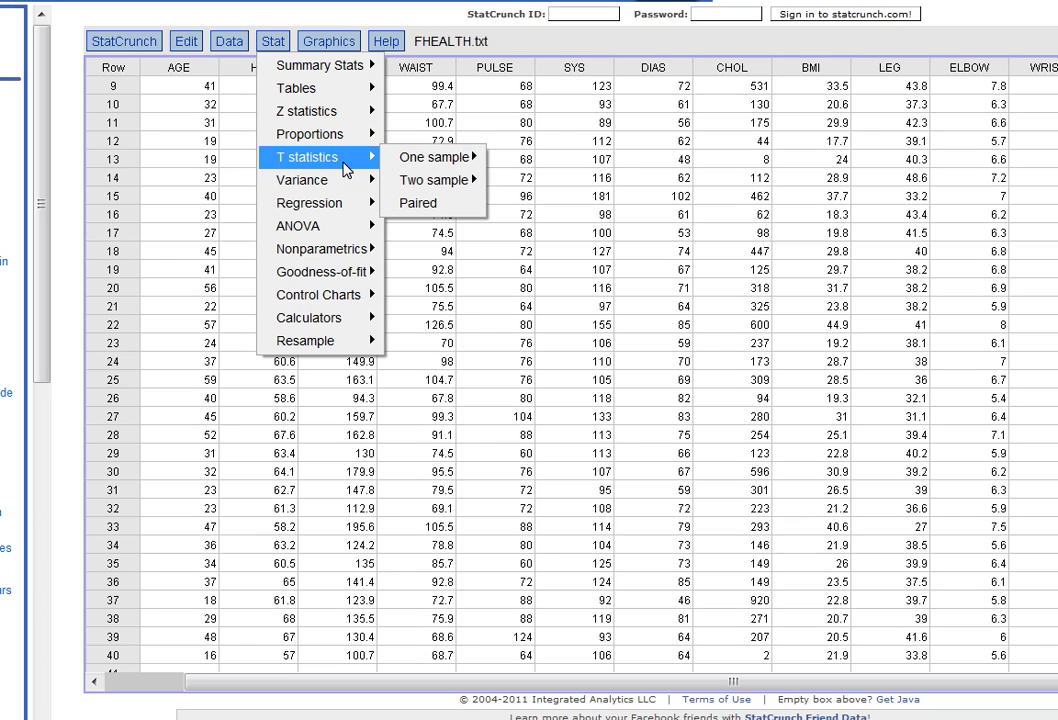
{"action": "mouse_move", "coordinate": [427, 166]}
{"action": "left_click", "coordinate": [563, 168]}
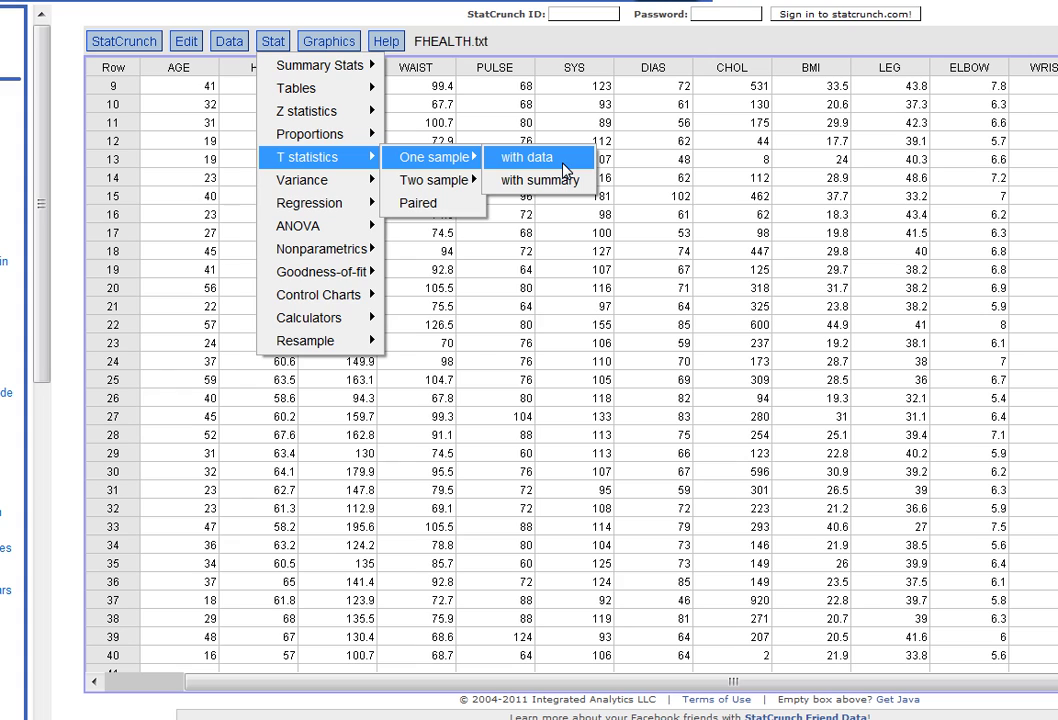
{"action": "left_click", "coordinate": [563, 168]}
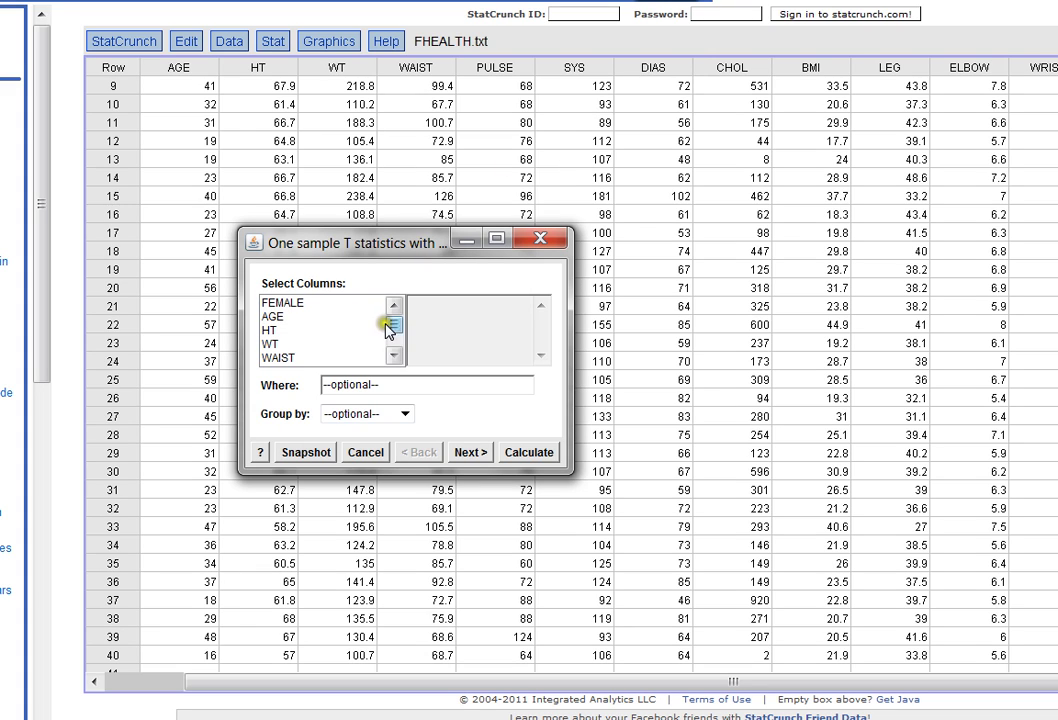
Analyze Sample(AGE) as a confidence interval at level 0.95.
{"action": "left_click_drag", "start_coordinate": [394, 328], "coordinate": [398, 357]}
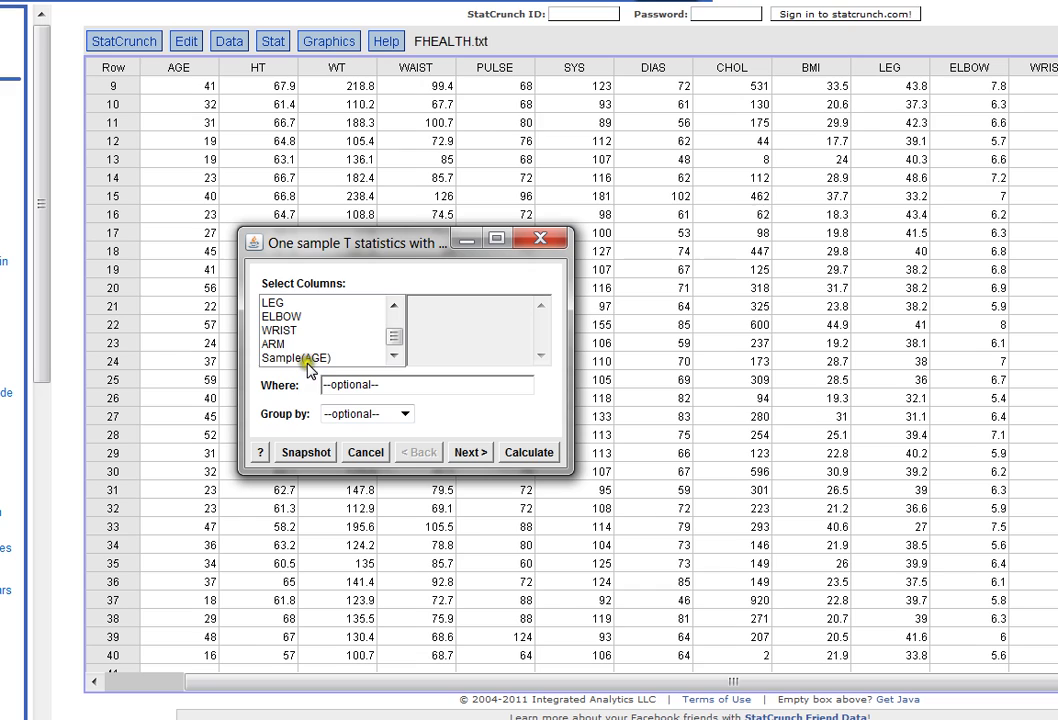
{"action": "left_click", "coordinate": [288, 362]}
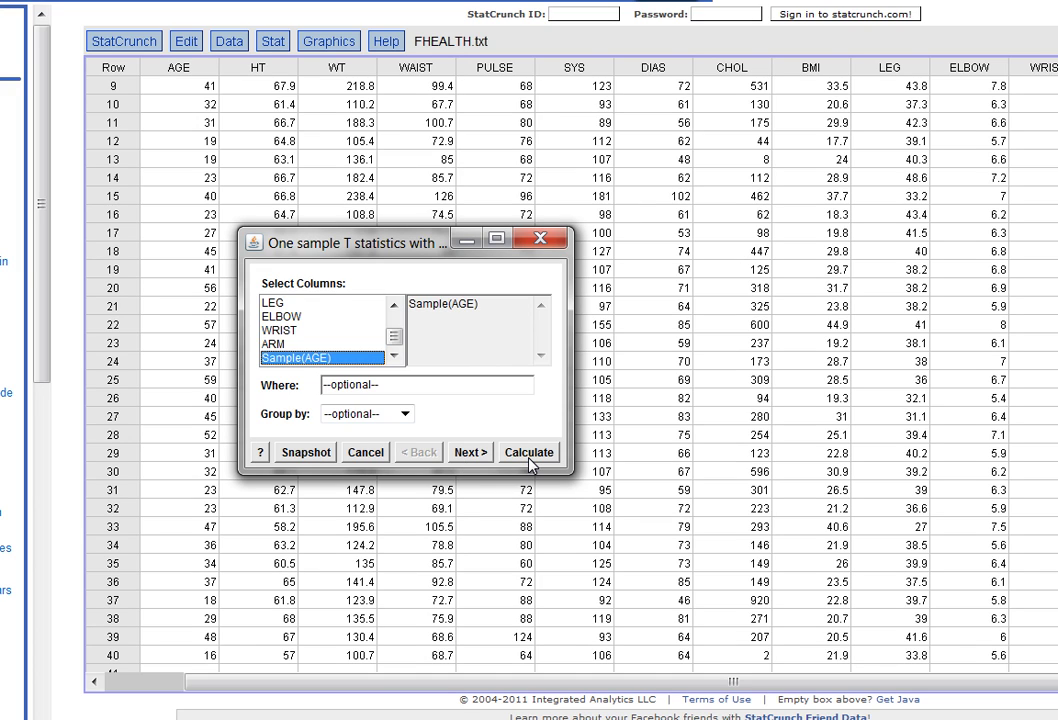
{"action": "left_click", "coordinate": [477, 455]}
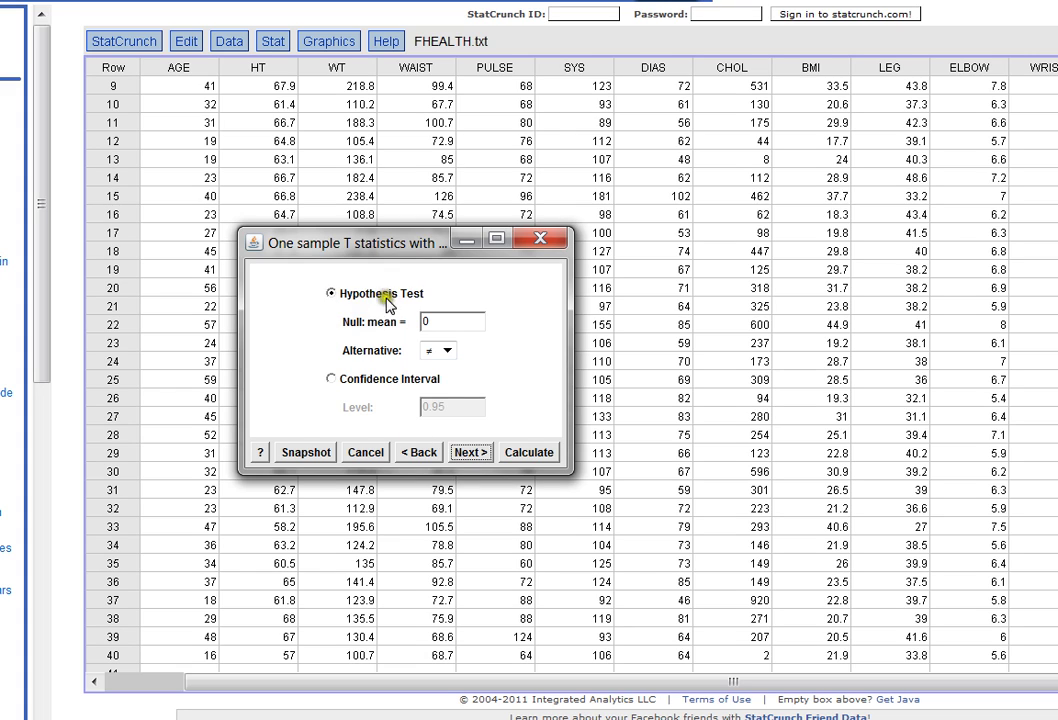
{"action": "left_click", "coordinate": [330, 381]}
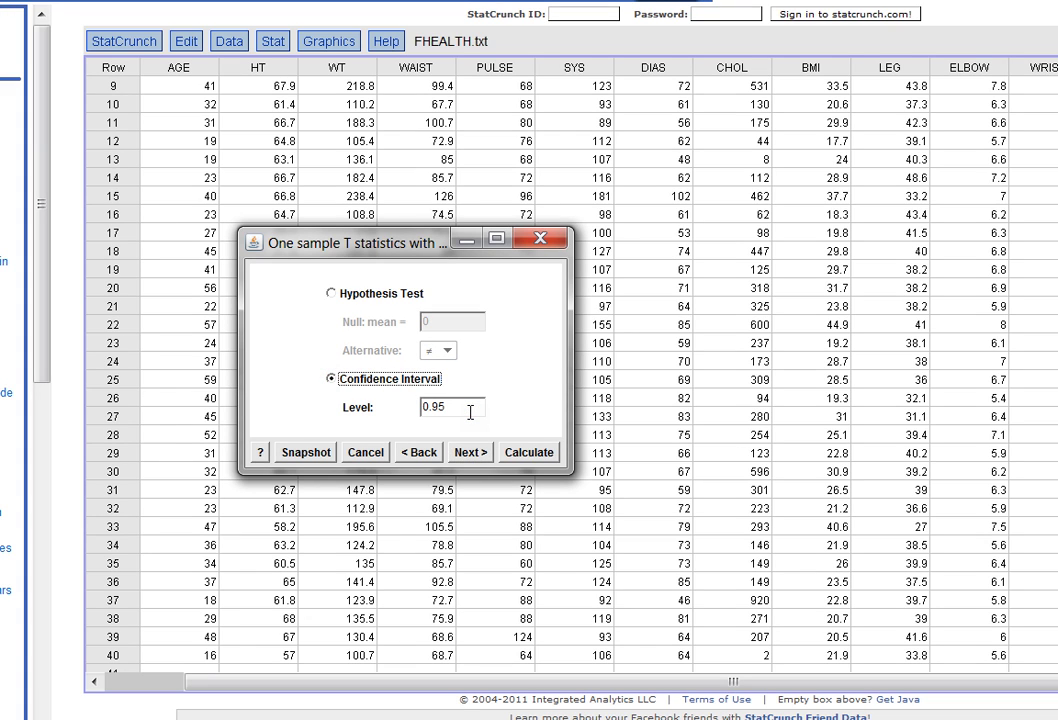
{"action": "left_click", "coordinate": [470, 410]}
{"action": "left_click", "coordinate": [479, 455]}
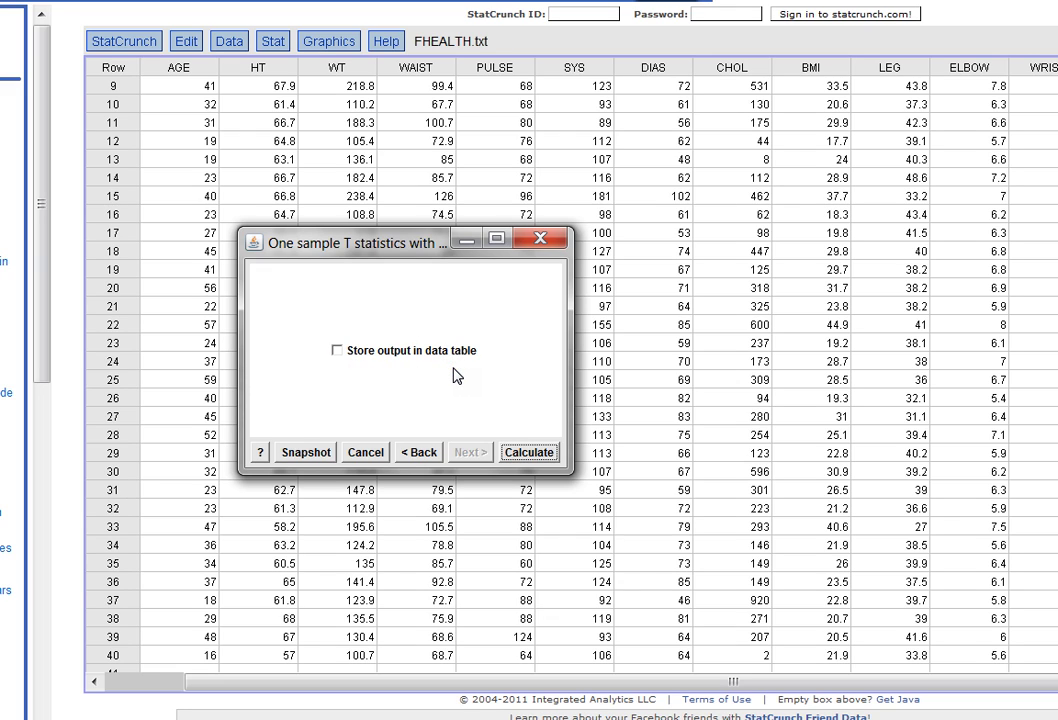
Calculate the 95% interval for mean Sample(AGE): limits 29.462233 to 38.137768.
{"action": "left_click", "coordinate": [527, 456]}
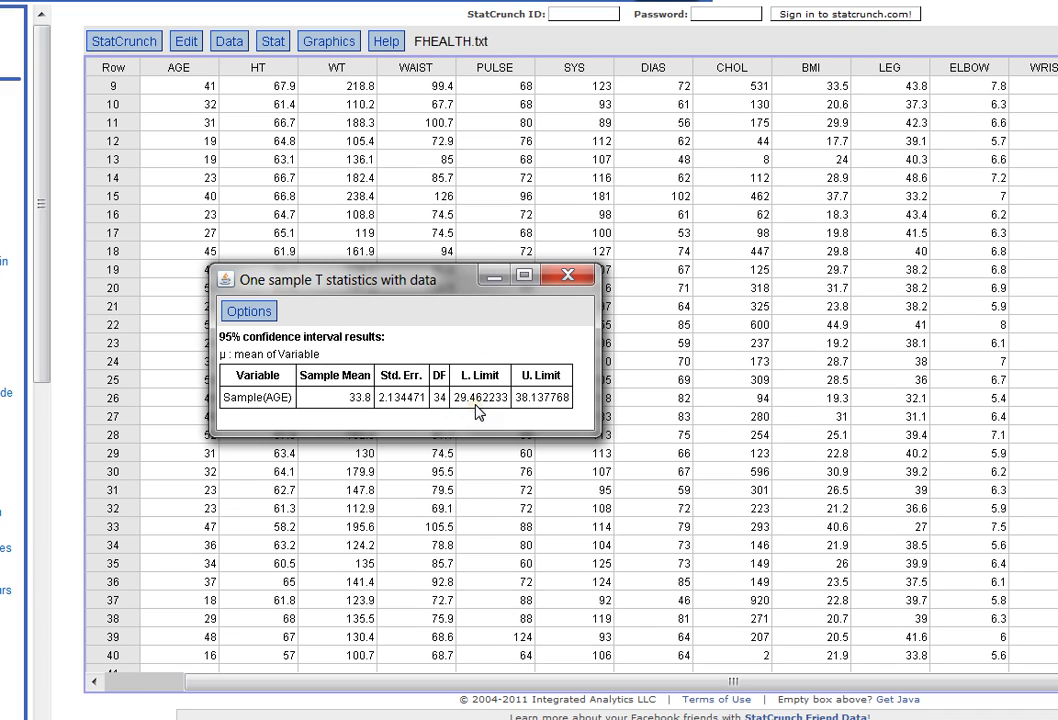
{"action": "left_click", "coordinate": [512, 399]}
{"action": "left_click", "coordinate": [518, 418]}
Minimize the T results and scroll Word to the 80% proportion example (n = 40, 6 under 22).
{"action": "left_click", "coordinate": [500, 276]}
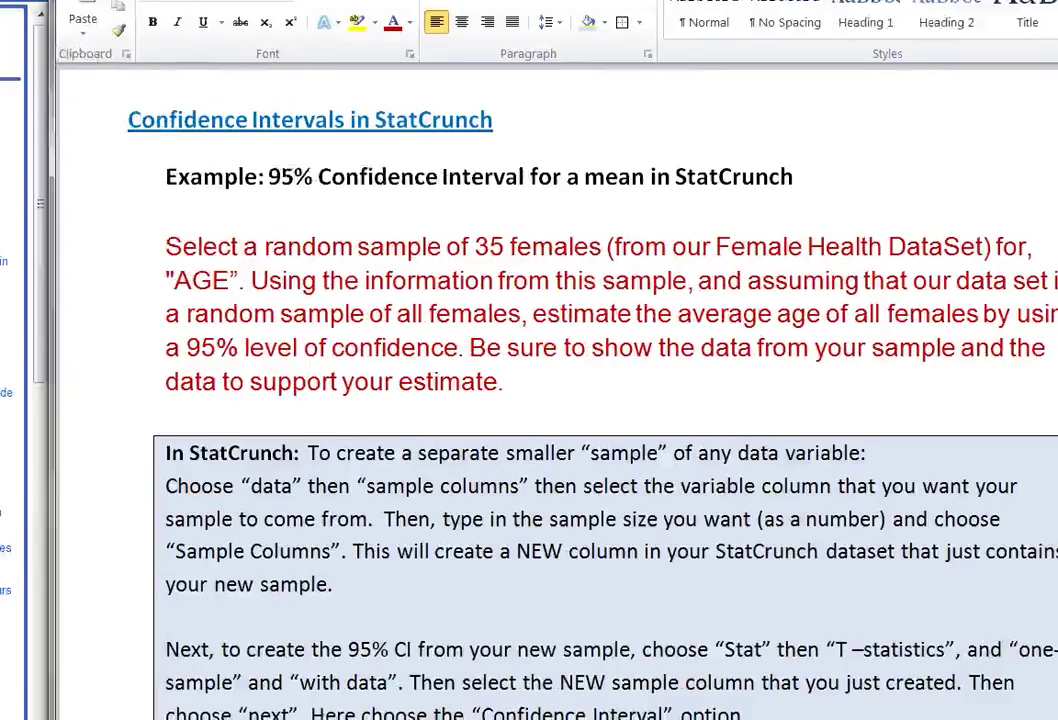
{"action": "scroll", "coordinate": [413, 224], "scroll_direction": "down", "scroll_amount": 10}
{"action": "scroll", "coordinate": [416, 225], "scroll_direction": "down", "scroll_amount": 2}
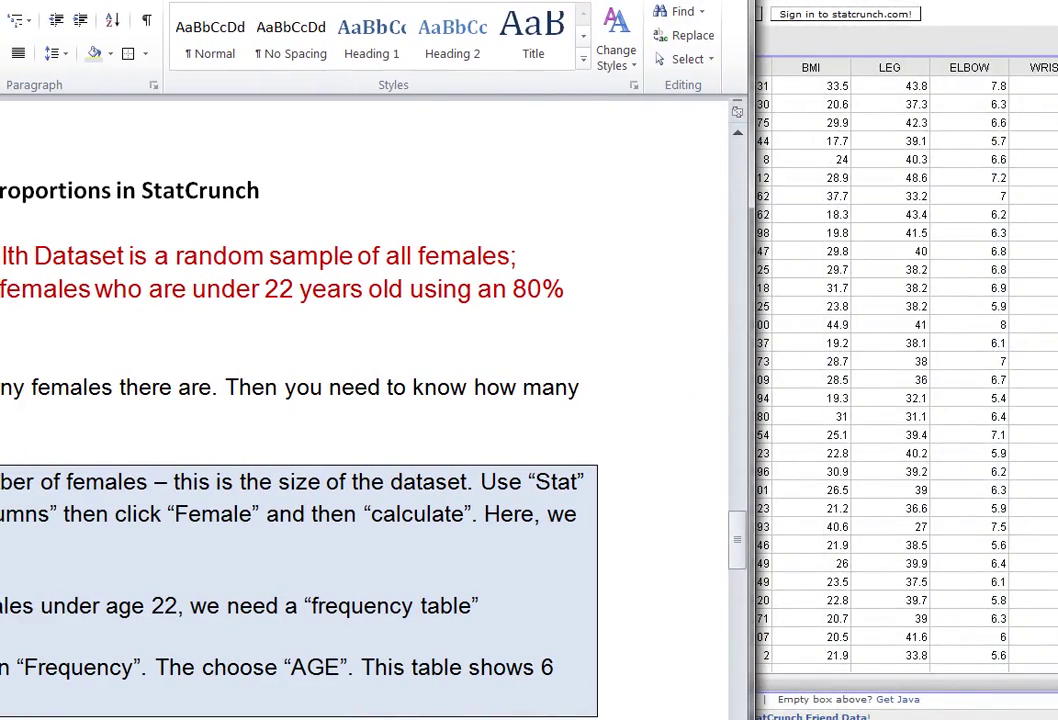
Build a frequency table of AGE, showing six of the 40 ages fall below 22.
{"action": "key", "text": "alt+Tab"}
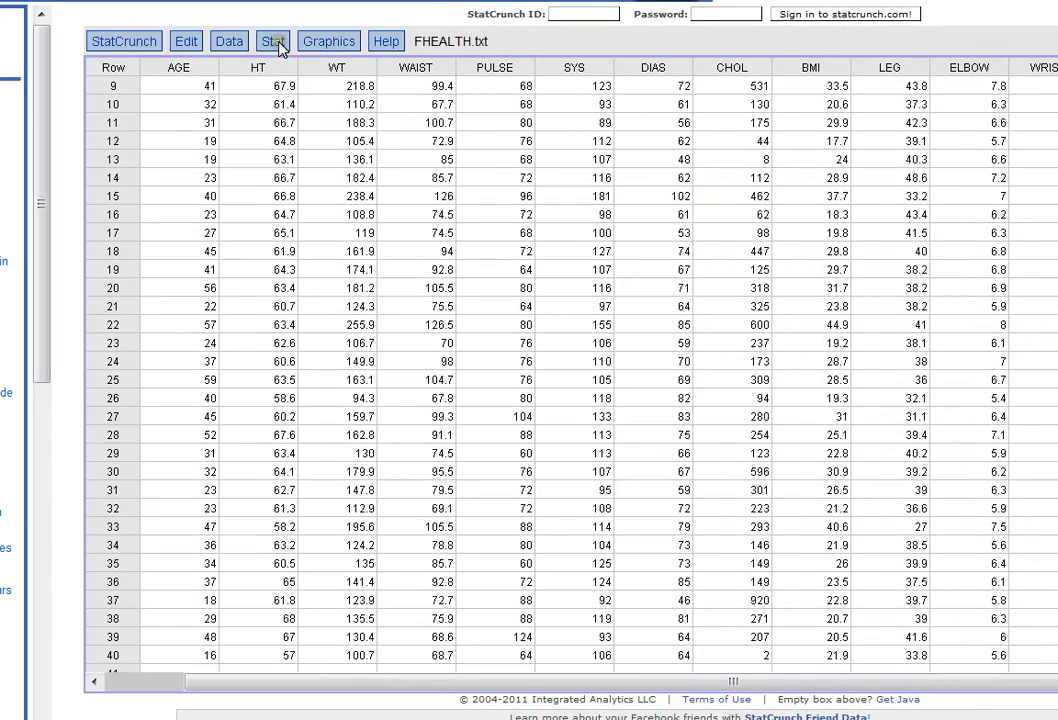
{"action": "left_click", "coordinate": [276, 44]}
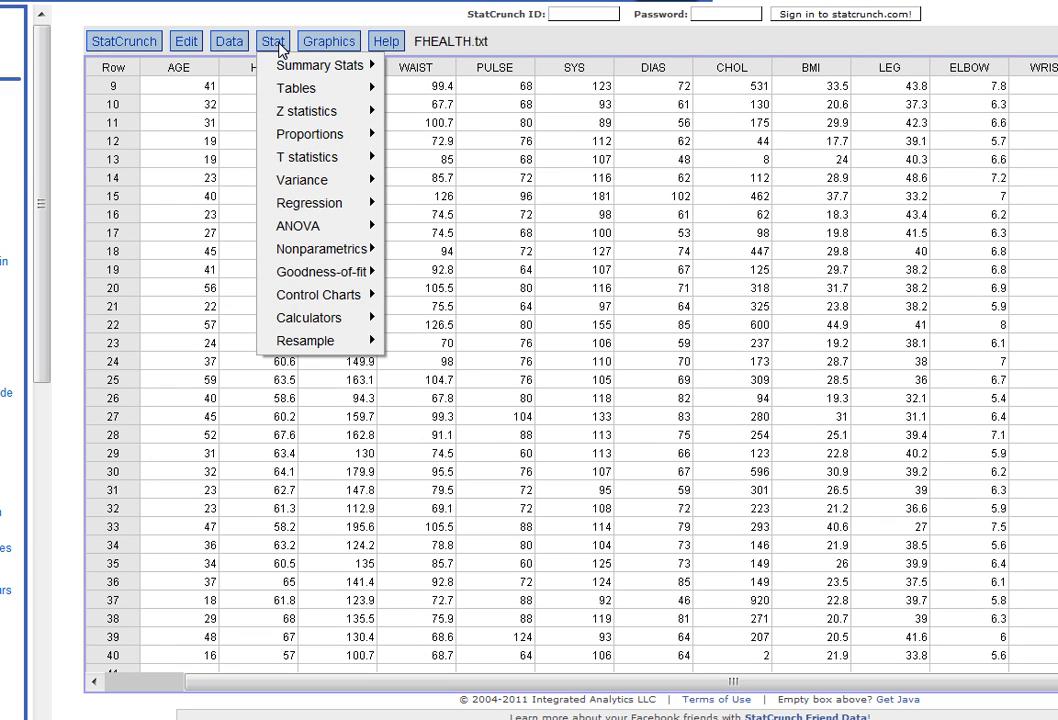
{"action": "mouse_move", "coordinate": [297, 92]}
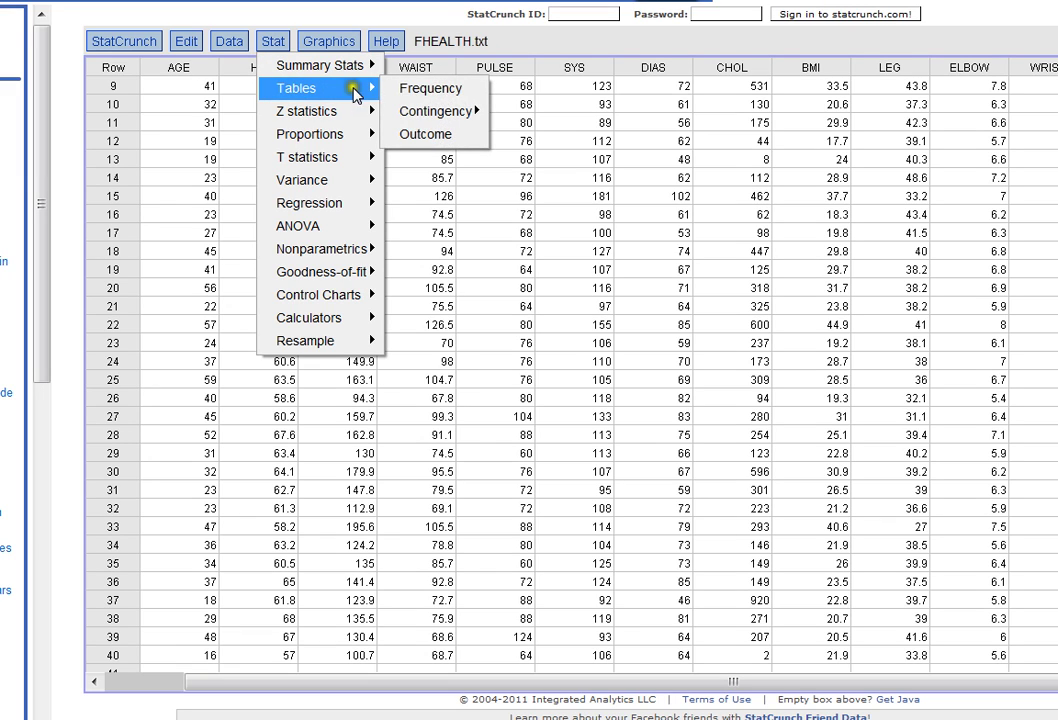
{"action": "left_click", "coordinate": [466, 90]}
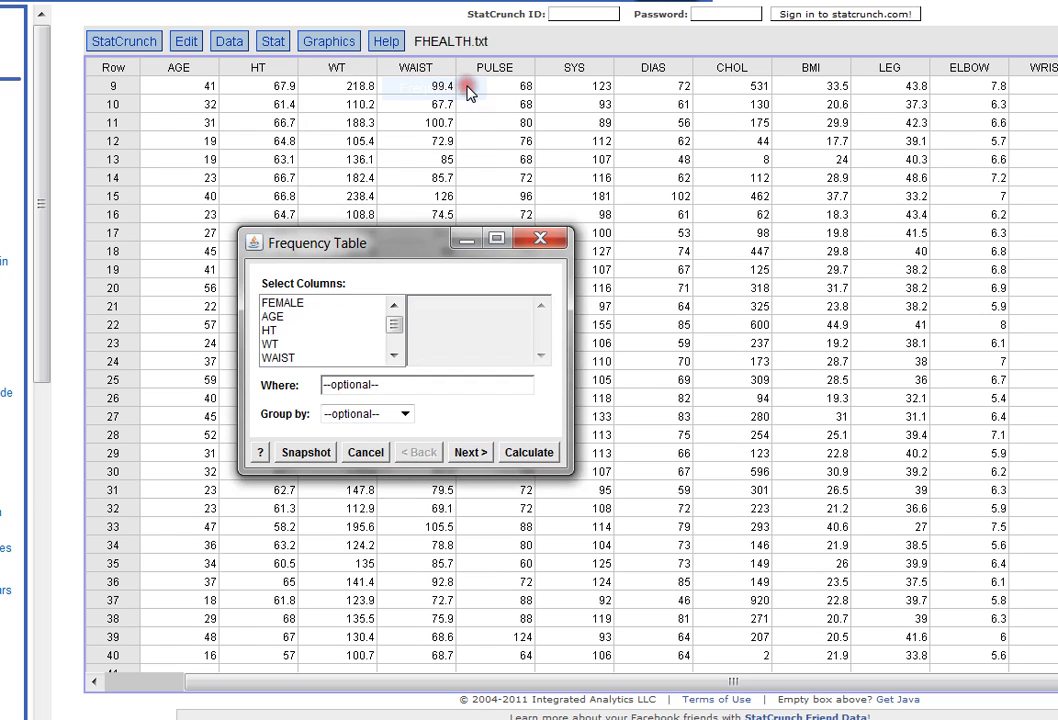
{"action": "left_click_drag", "start_coordinate": [405, 252], "coordinate": [414, 177]}
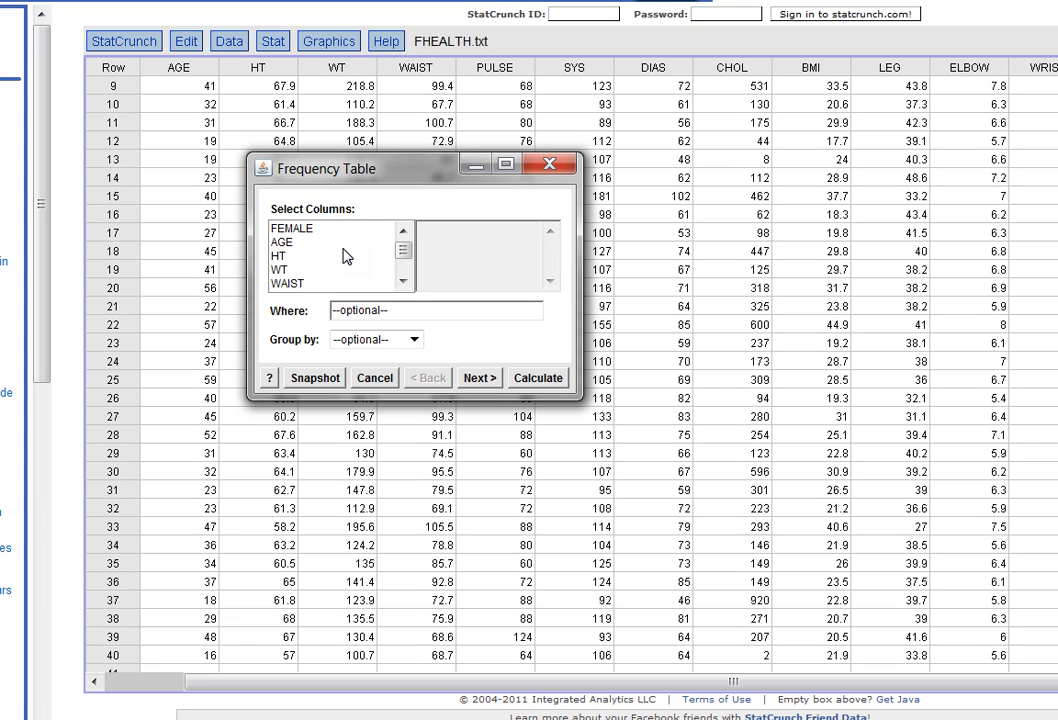
{"action": "left_click", "coordinate": [285, 243]}
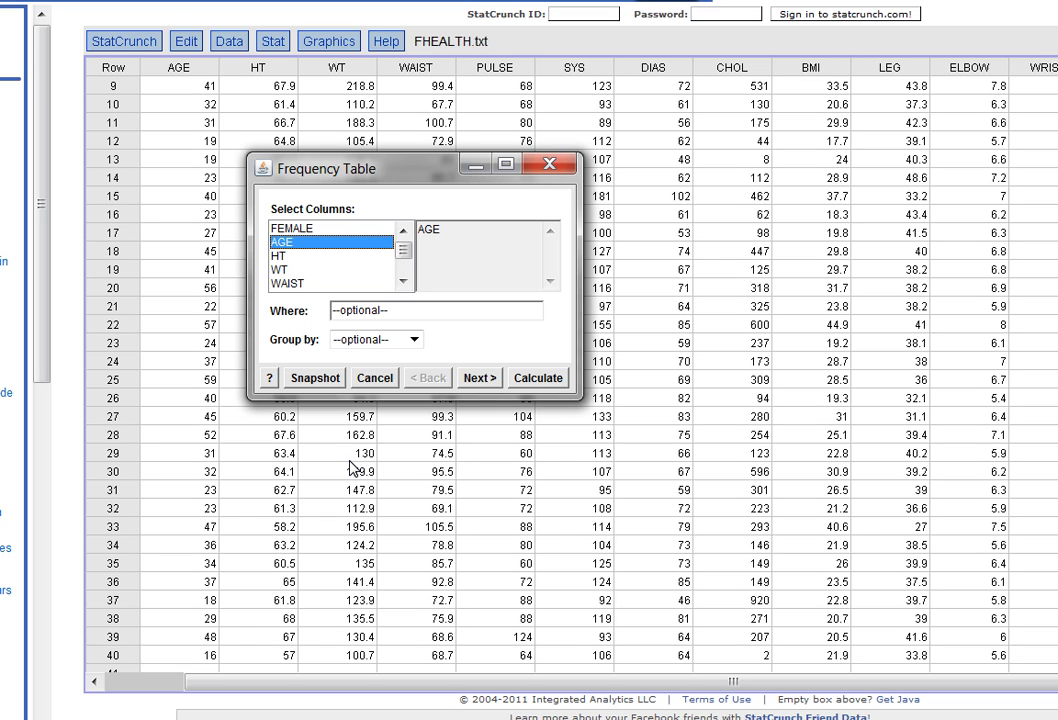
{"action": "left_click", "coordinate": [538, 378]}
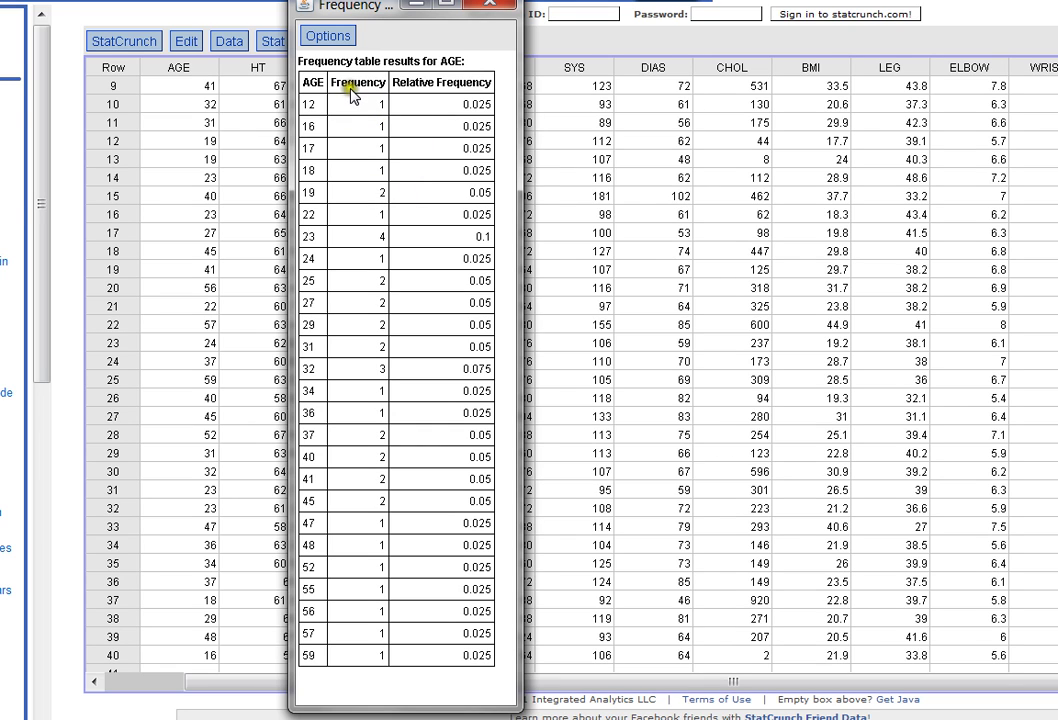
Close the AGE frequency results and compute column summary statistics for FEMALE, confirming n = 40.
{"action": "left_click", "coordinate": [495, 8]}
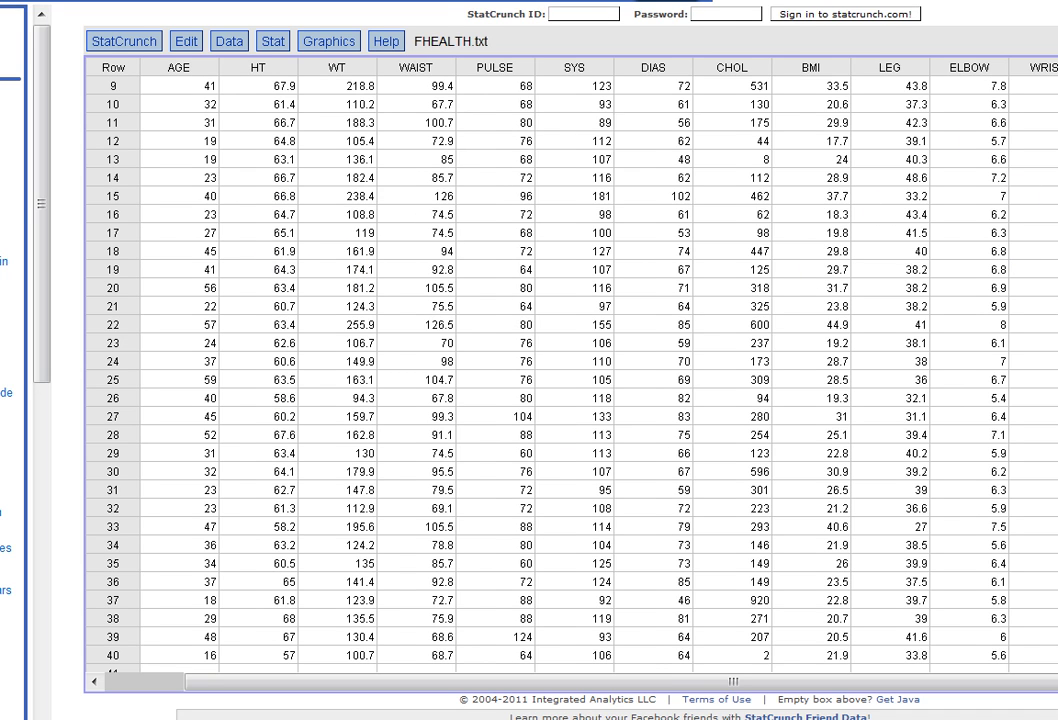
{"action": "scroll", "coordinate": [529, 360], "scroll_direction": "right", "scroll_amount": 1}
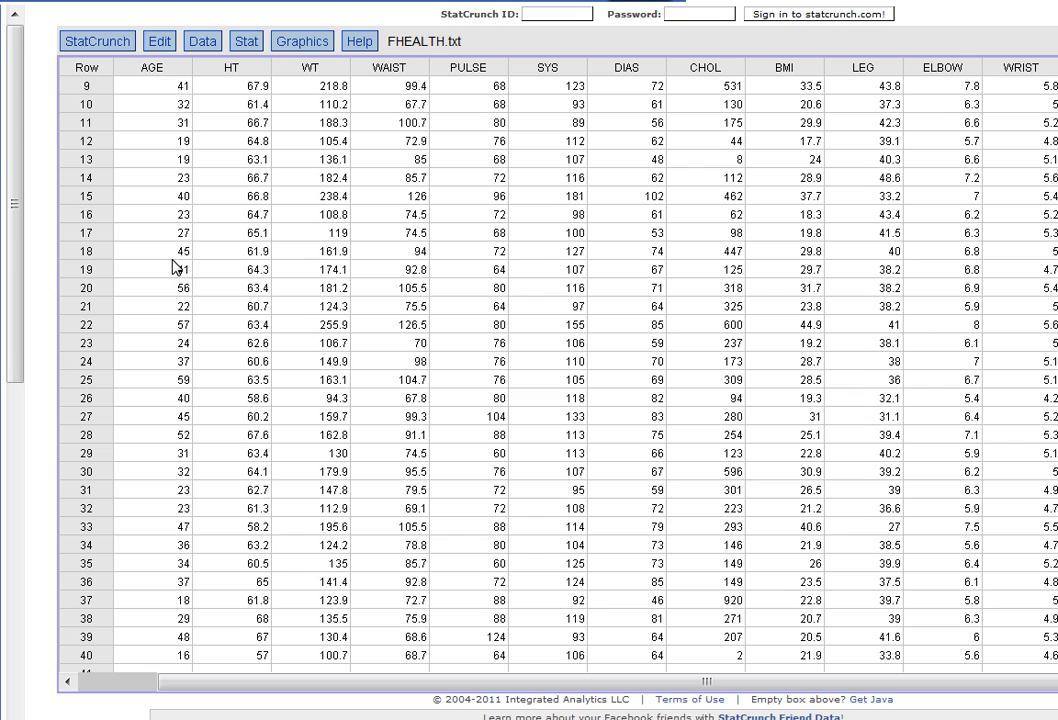
{"action": "left_click", "coordinate": [246, 42]}
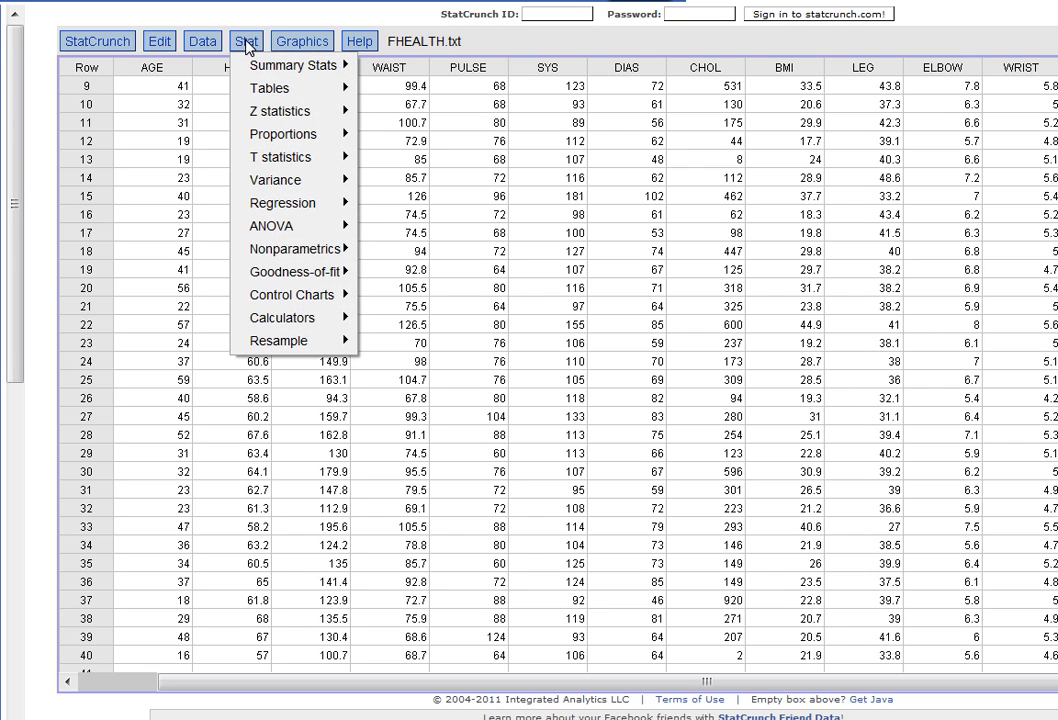
{"action": "mouse_move", "coordinate": [281, 65]}
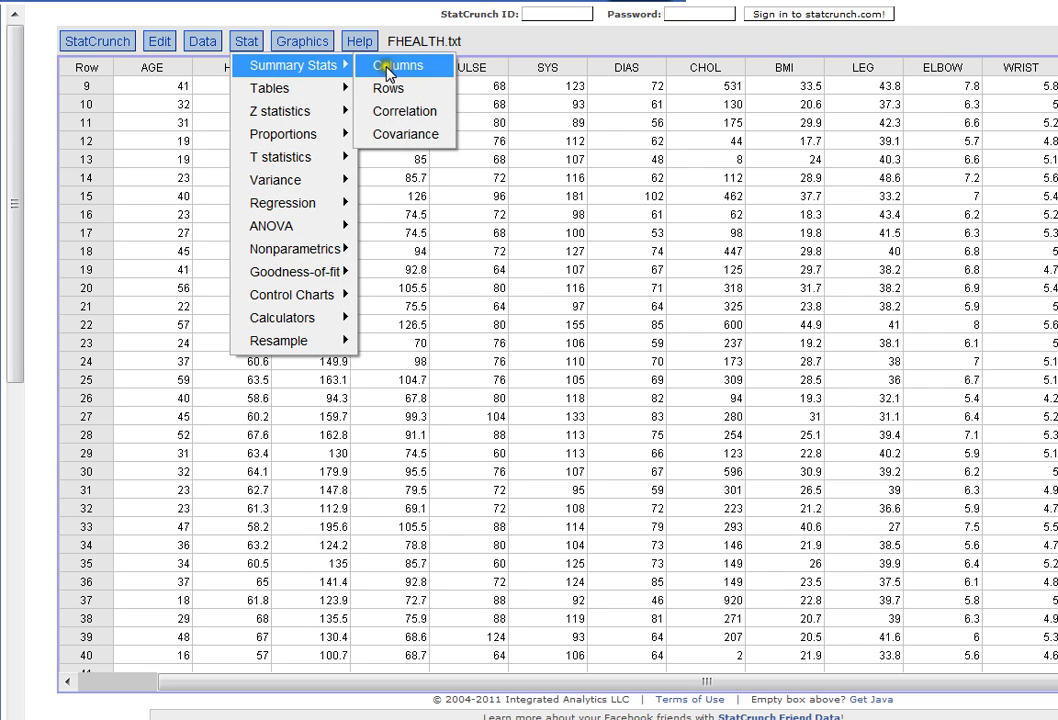
{"action": "left_click", "coordinate": [426, 72]}
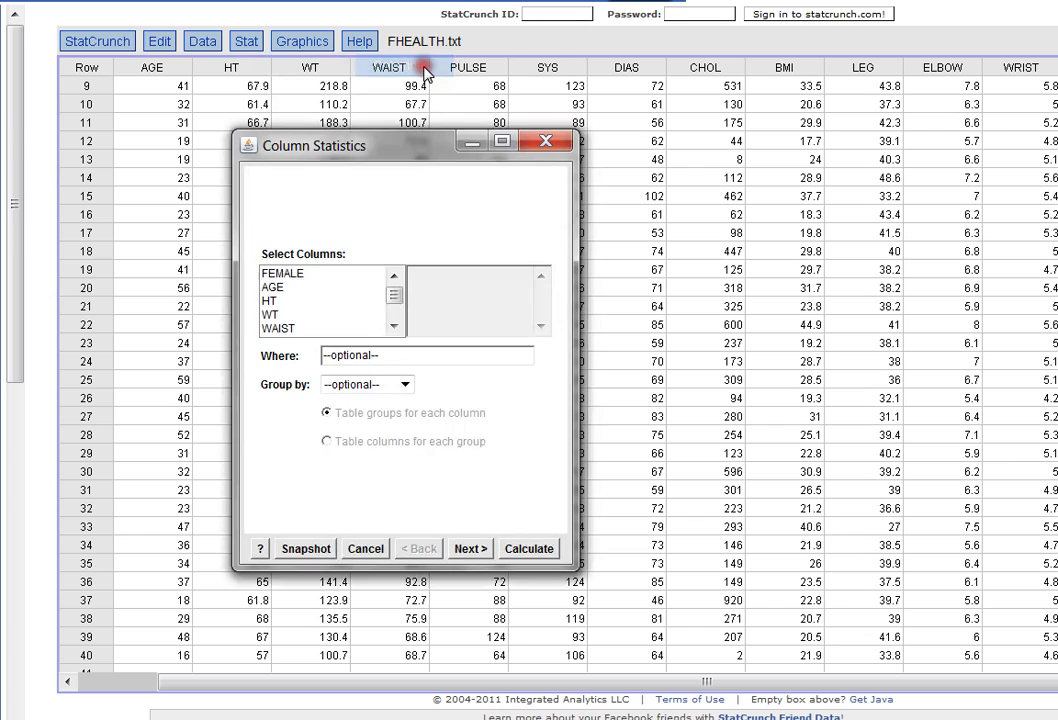
{"action": "double_click", "coordinate": [289, 276]}
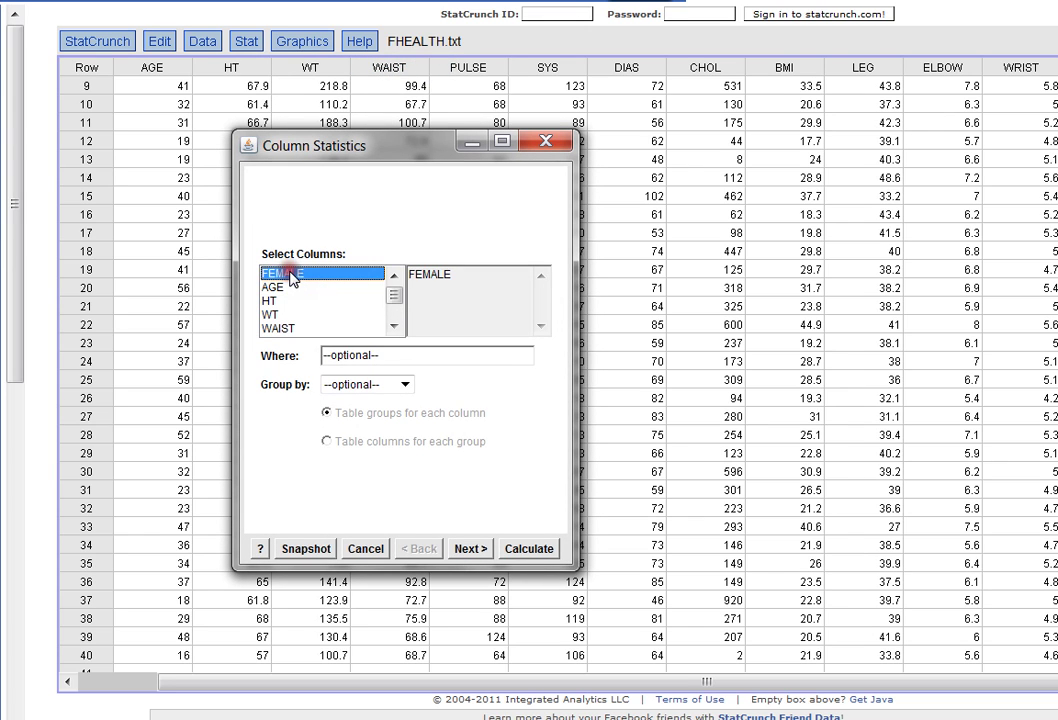
{"action": "left_click", "coordinate": [527, 549]}
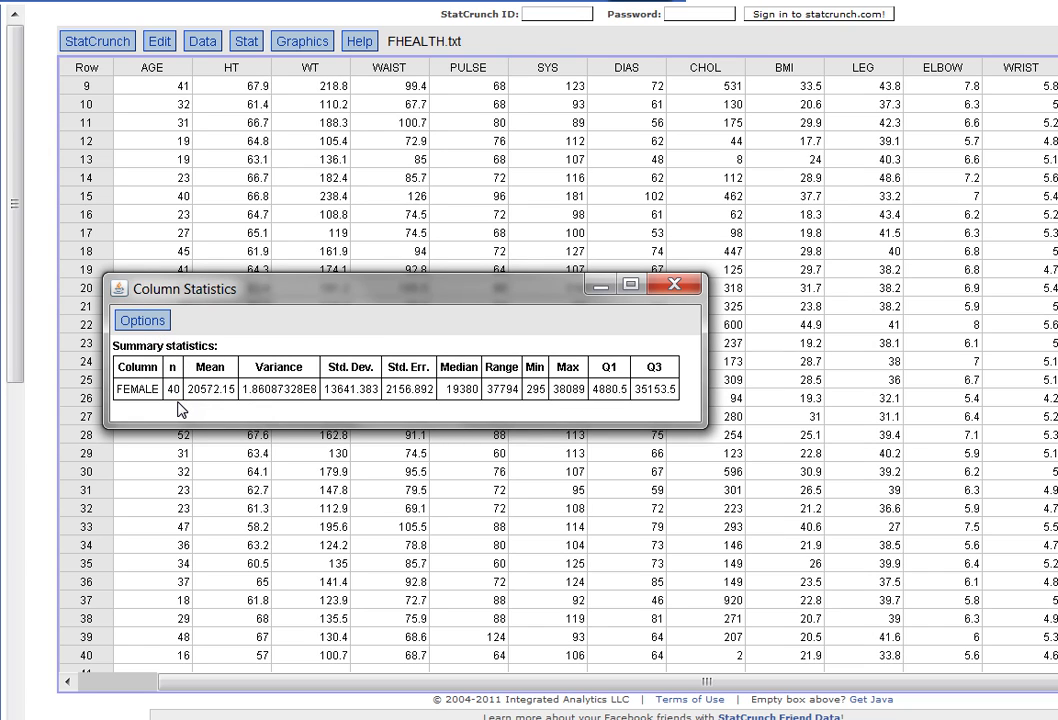
Close the FEMALE statistics and scroll Word to the one-sample proportion steps (6 successes, 40 observations).
{"action": "left_click", "coordinate": [690, 286]}
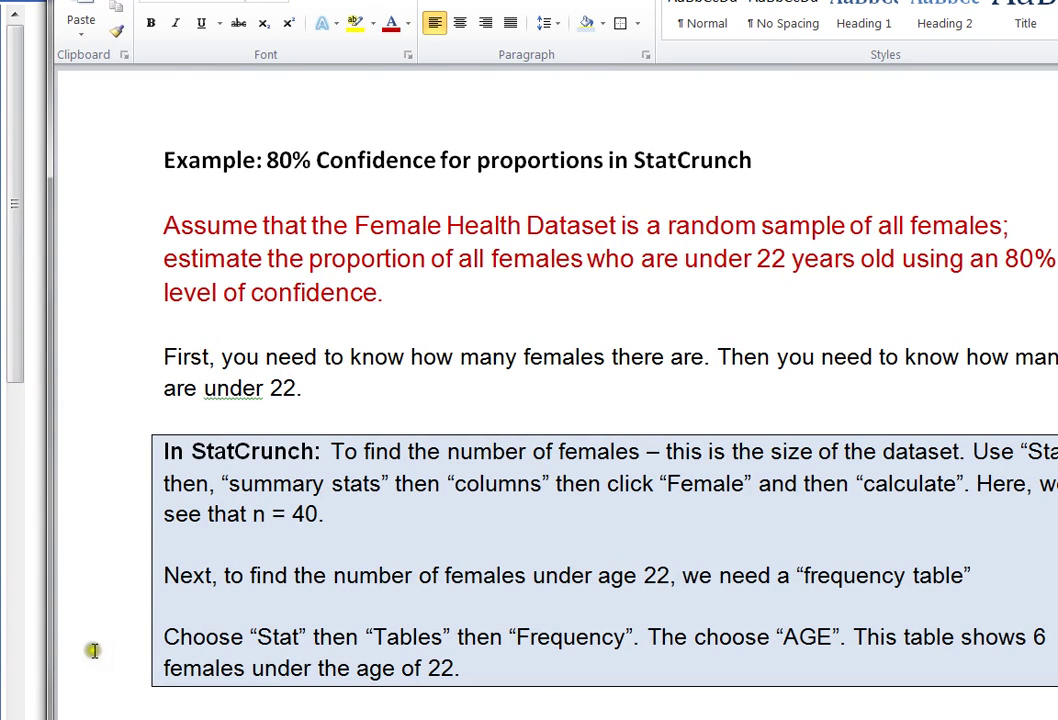
{"action": "scroll", "coordinate": [401, 503], "scroll_direction": "down", "scroll_amount": 4}
{"action": "scroll", "coordinate": [403, 504], "scroll_direction": "down", "scroll_amount": 12}
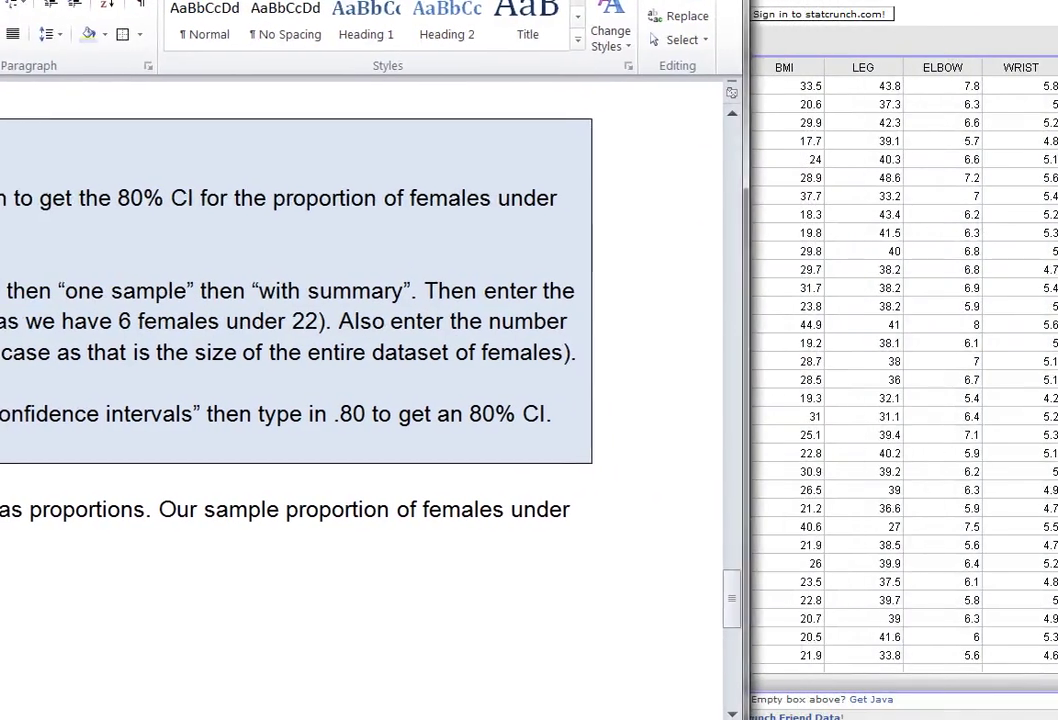
Return from Word to StatCrunch and start Stat > Proportions > One sample > with summary.
{"action": "key", "text": "alt+Tab"}
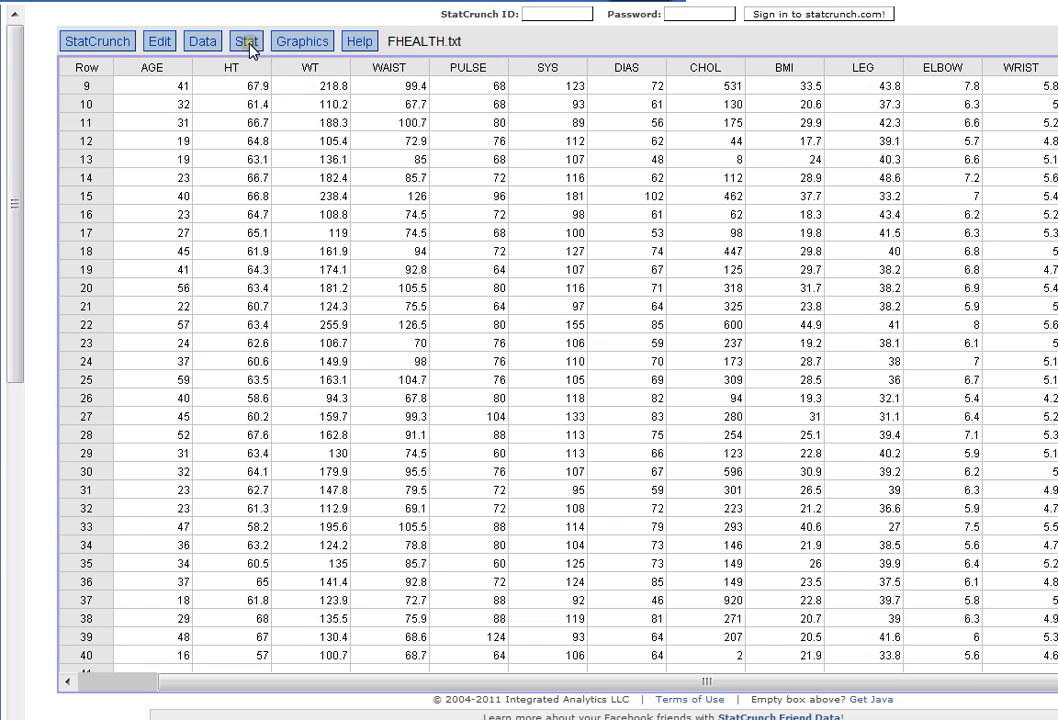
{"action": "left_click", "coordinate": [247, 44]}
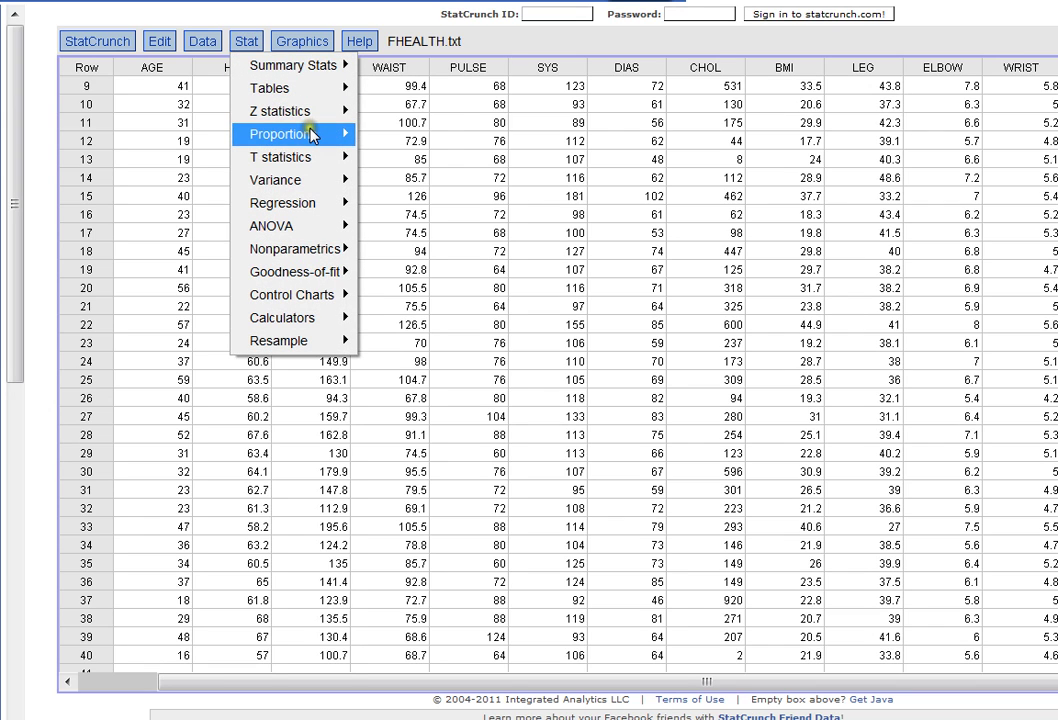
{"action": "mouse_move", "coordinate": [313, 136]}
{"action": "mouse_move", "coordinate": [406, 141]}
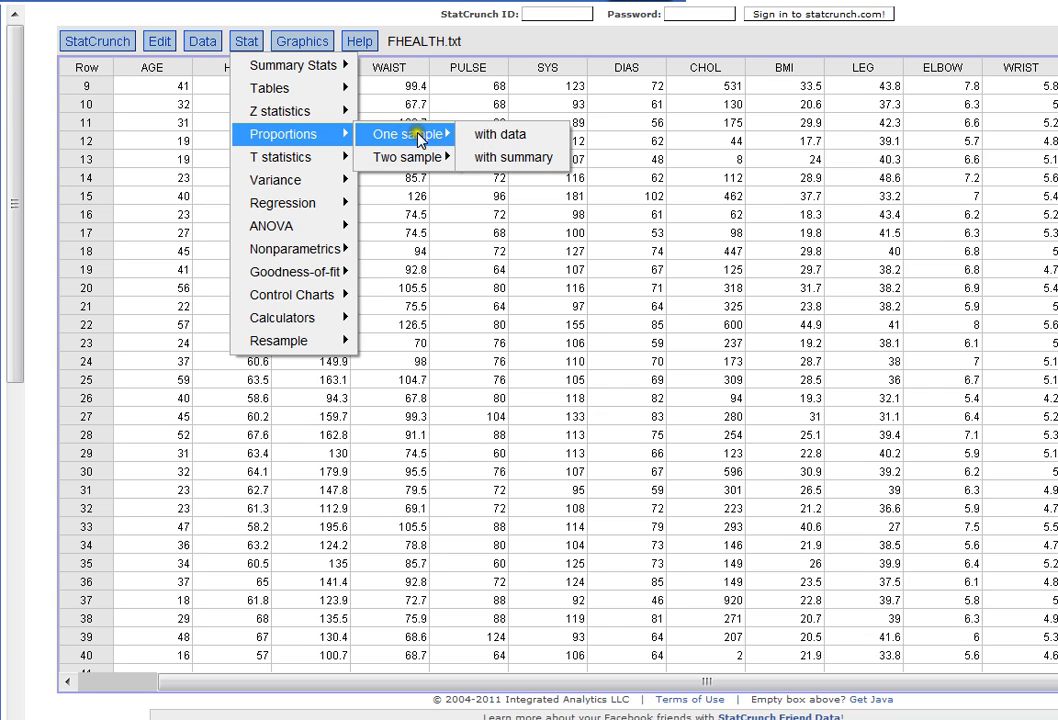
{"action": "left_click", "coordinate": [557, 165]}
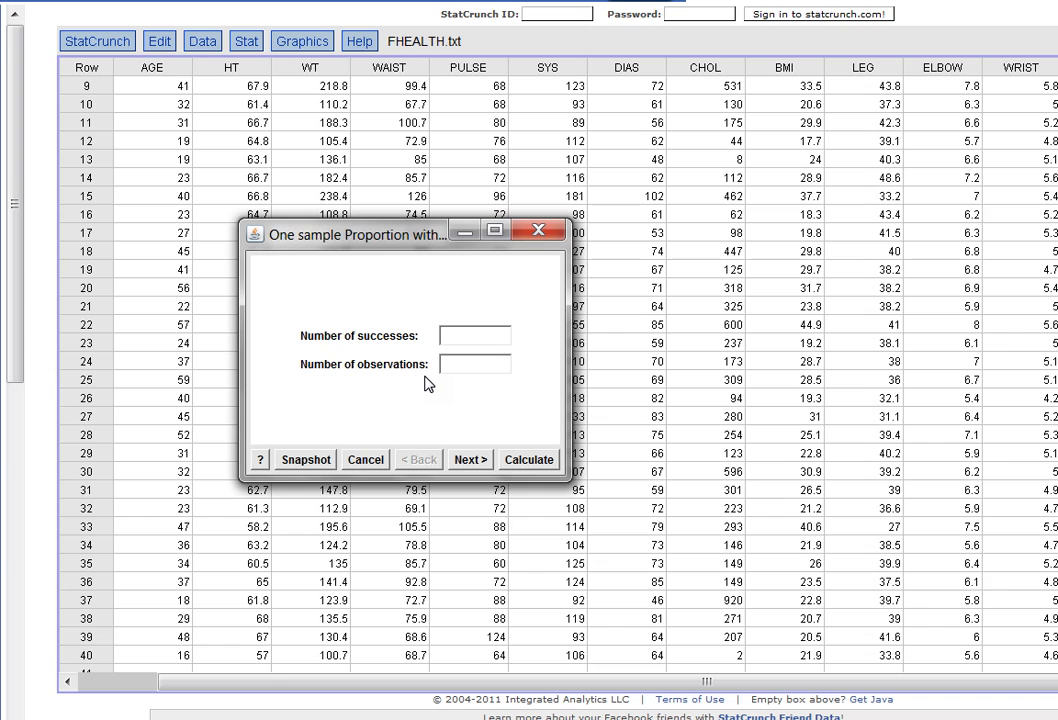
Enter 6 successes and 40 observations as the summary counts.
{"action": "left_click", "coordinate": [457, 335]}
{"action": "left_click", "coordinate": [457, 335]}
{"action": "type", "text": "6"}
{"action": "left_click", "coordinate": [463, 334]}
{"action": "left_click", "coordinate": [462, 361]}
{"action": "key", "text": "Tab"}
{"action": "left_click", "coordinate": [444, 362]}
{"action": "left_click", "coordinate": [466, 460]}
{"action": "left_click", "coordinate": [472, 461]}
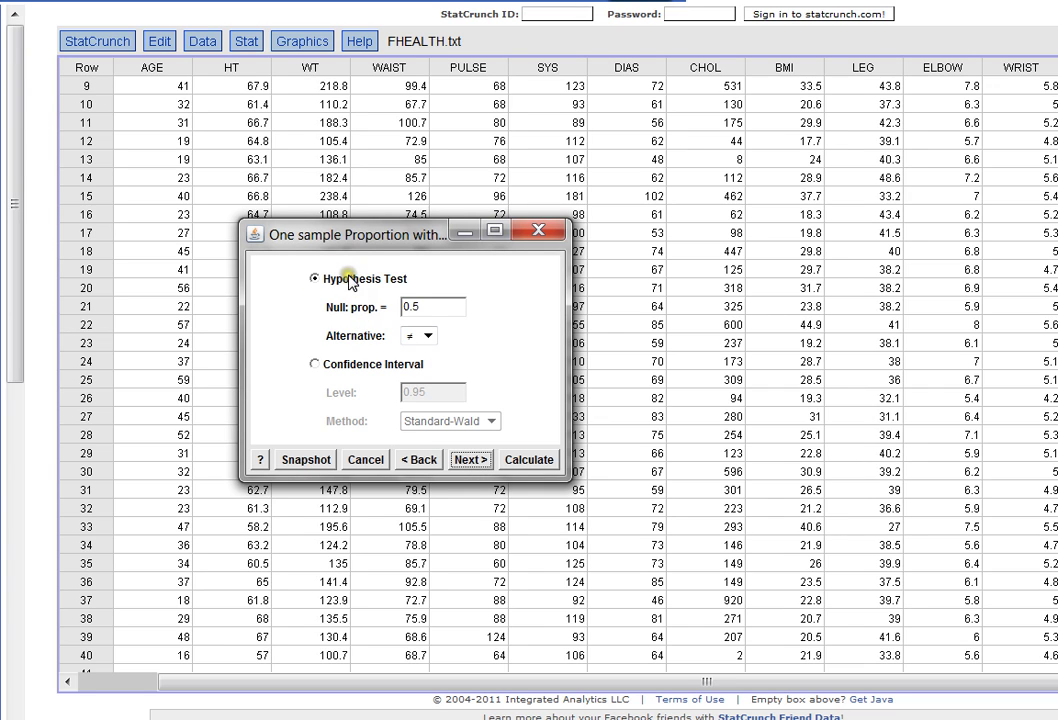
Choose a confidence interval instead of a hypothesis test, with level .80 replacing 0.95.
{"action": "left_click", "coordinate": [316, 364]}
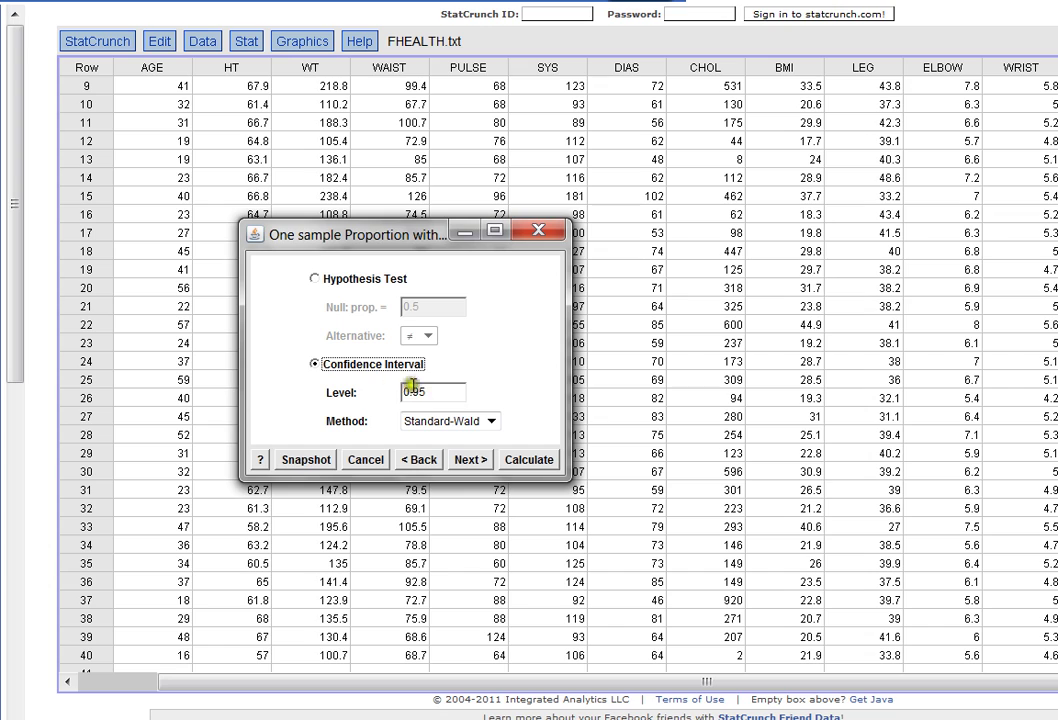
{"action": "left_click_drag", "start_coordinate": [438, 391], "coordinate": [378, 392]}
{"action": "key", "text": "BackSpace"}
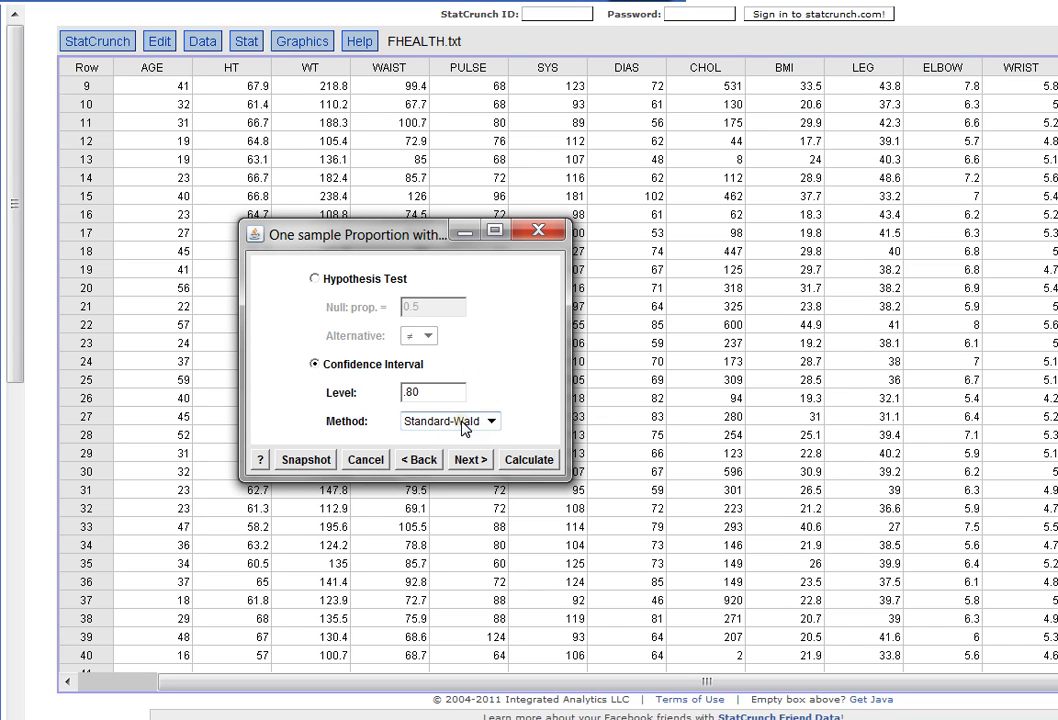
{"action": "left_click", "coordinate": [470, 459]}
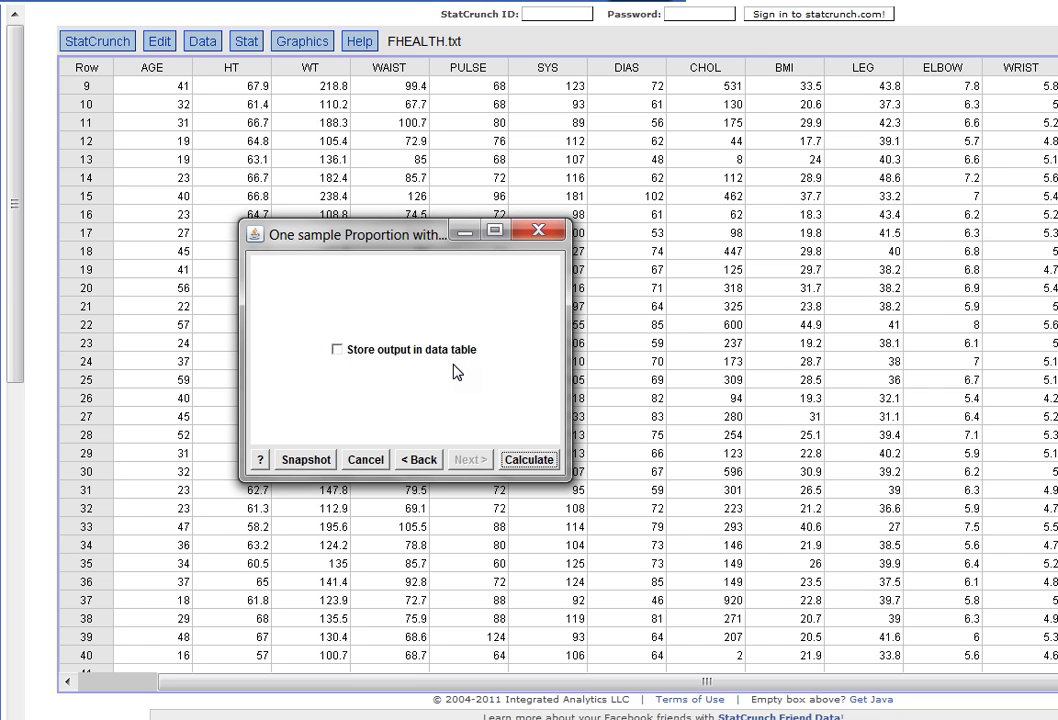
Calculate the interval: sample proportion 0.15, limits 0.077646226 to 0.22235377.
{"action": "left_click", "coordinate": [540, 461]}
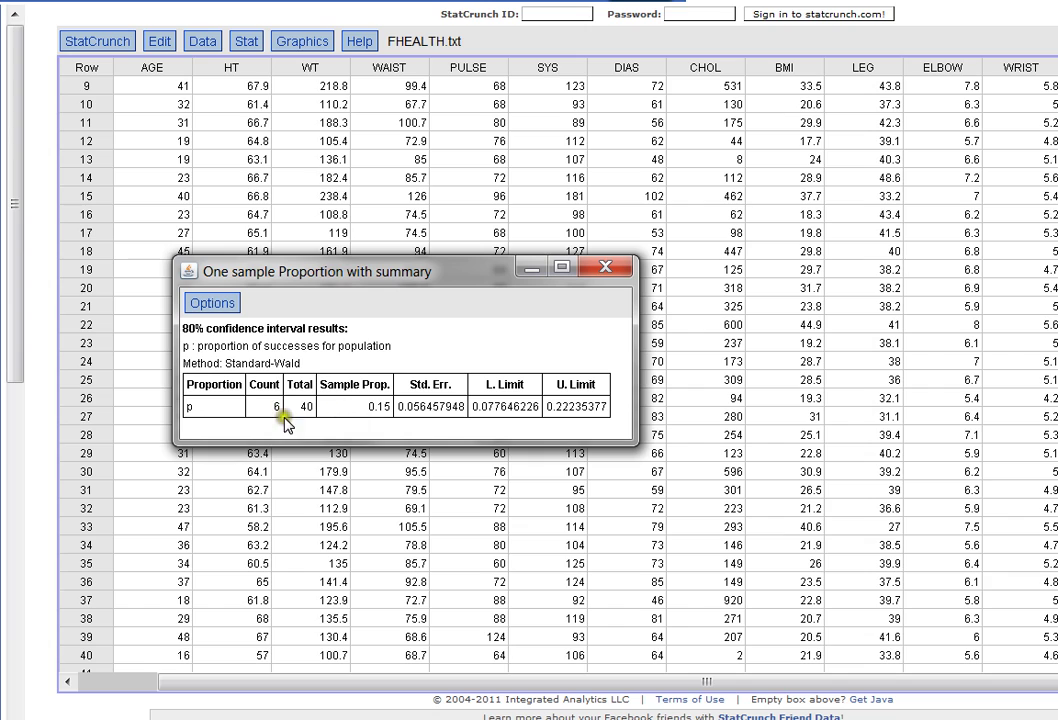